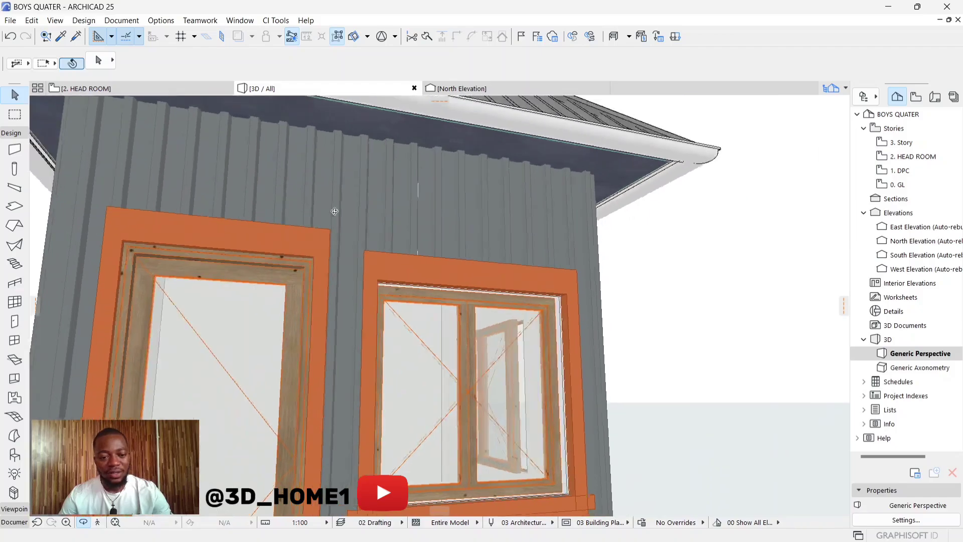
Step: Examine the small building's exterior in 3D, including the corrugated cladding, roof eaves, door and window
scroll(254, 184, down, 6)
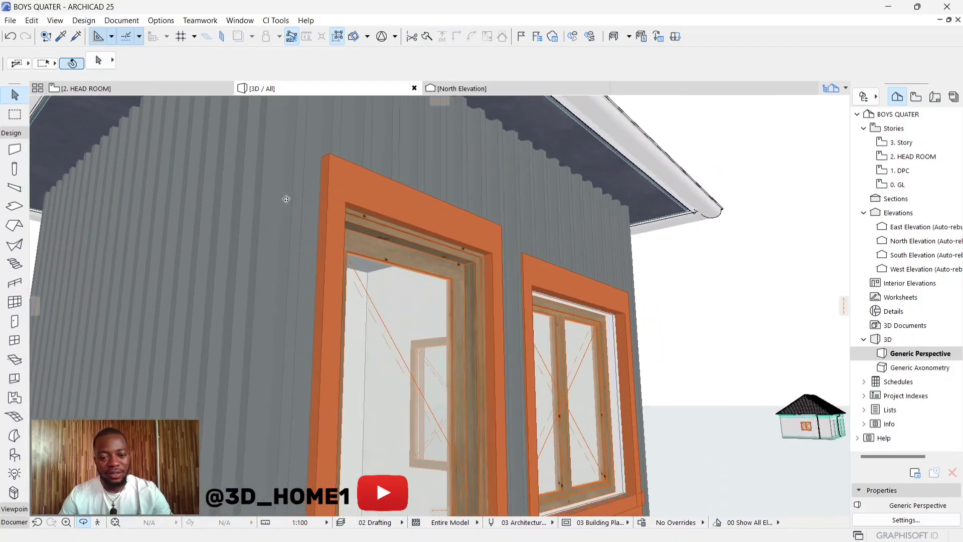
scroll(396, 185, up, 2)
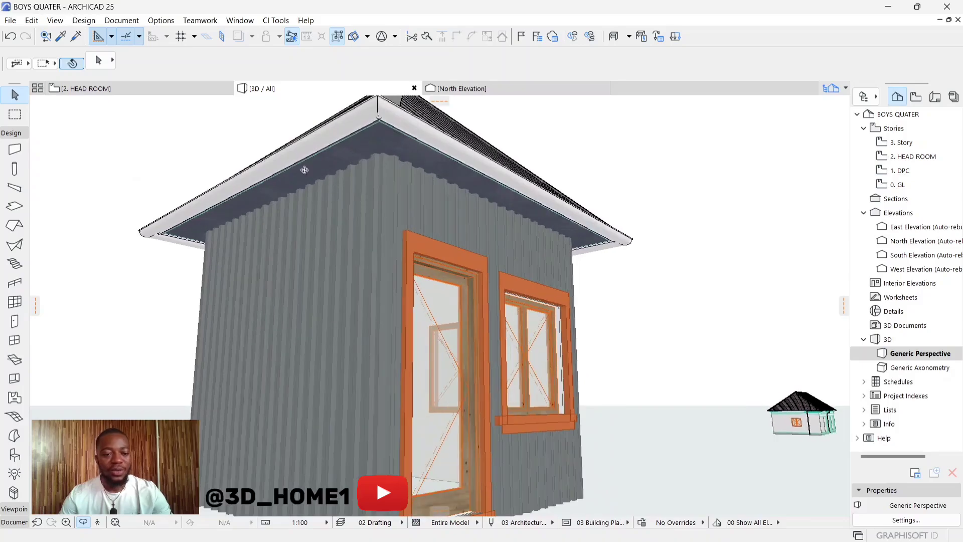
drag(410, 189, 349, 215)
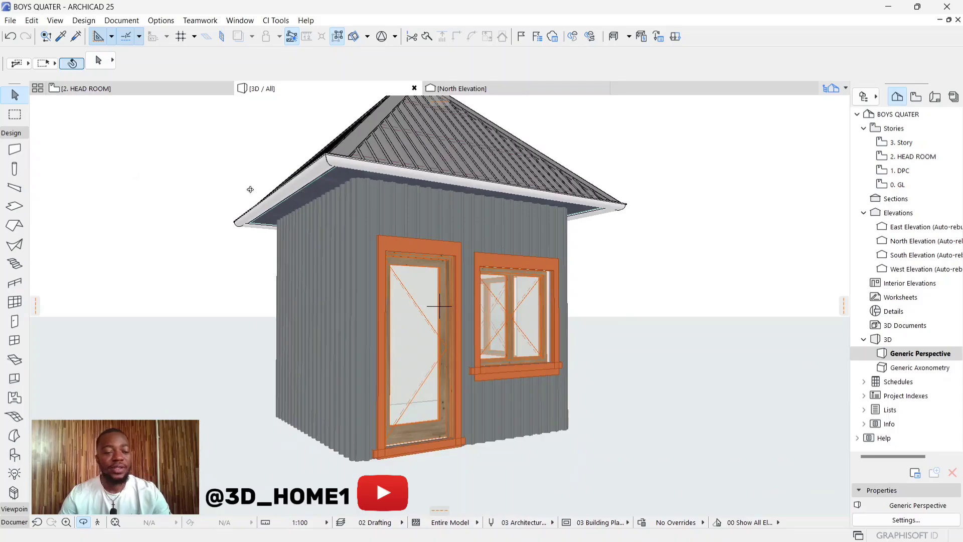
scroll(425, 193, up, 1)
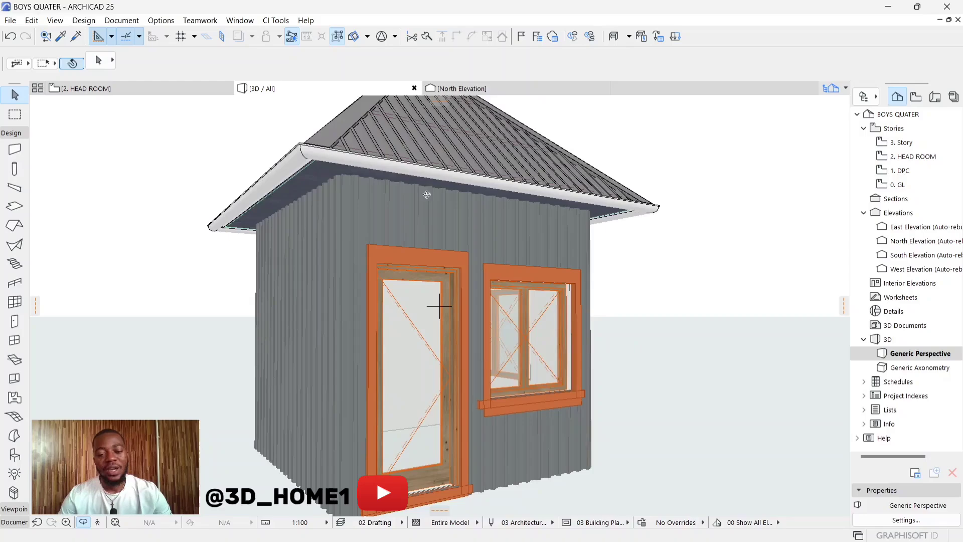
scroll(433, 190, up, 2)
scroll(435, 189, down, 4)
drag(427, 319, 429, 284)
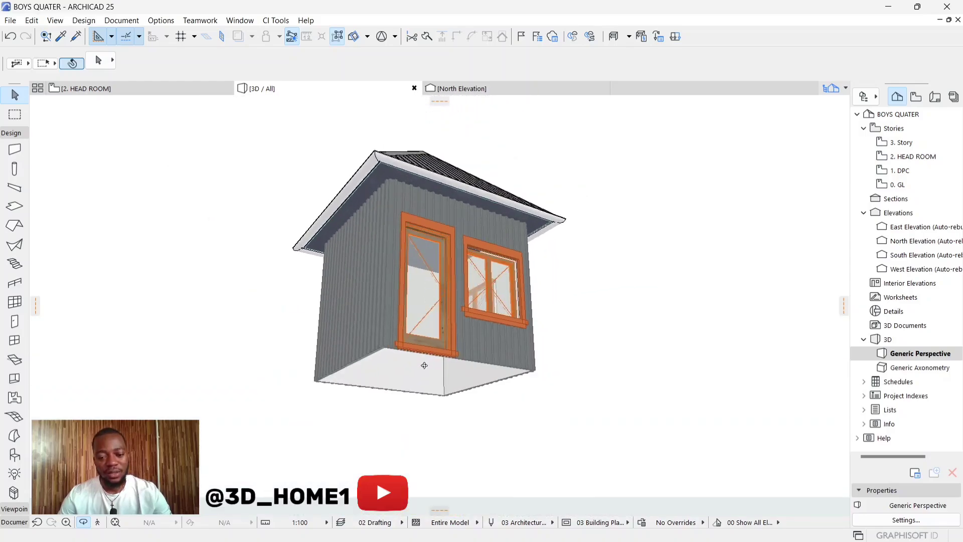
scroll(424, 366, up, 4)
Step: Inspect the building from below in 3D to study the inside wall faces, ceiling and cladding profile
drag(441, 376, 280, 324)
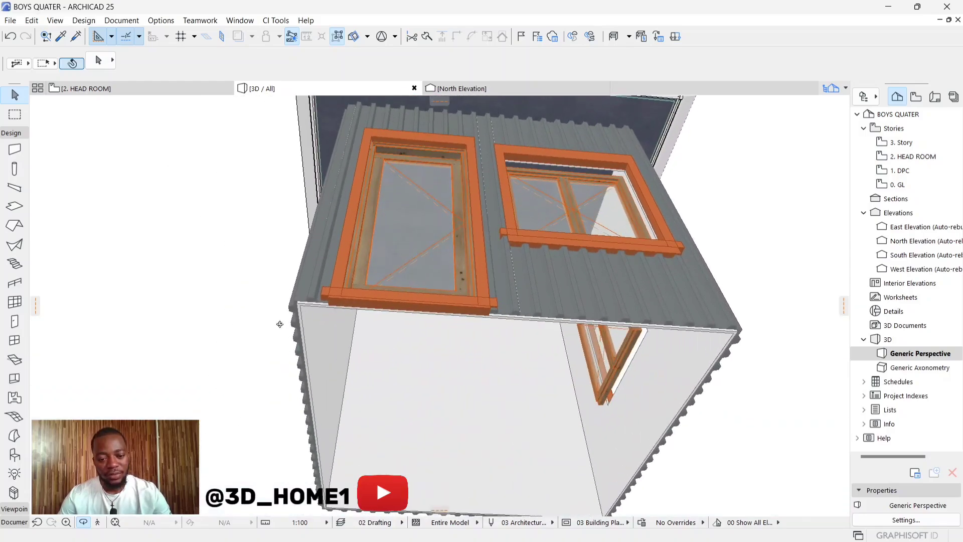
drag(414, 342, 298, 250)
scroll(298, 249, down, 4)
scroll(430, 348, up, 4)
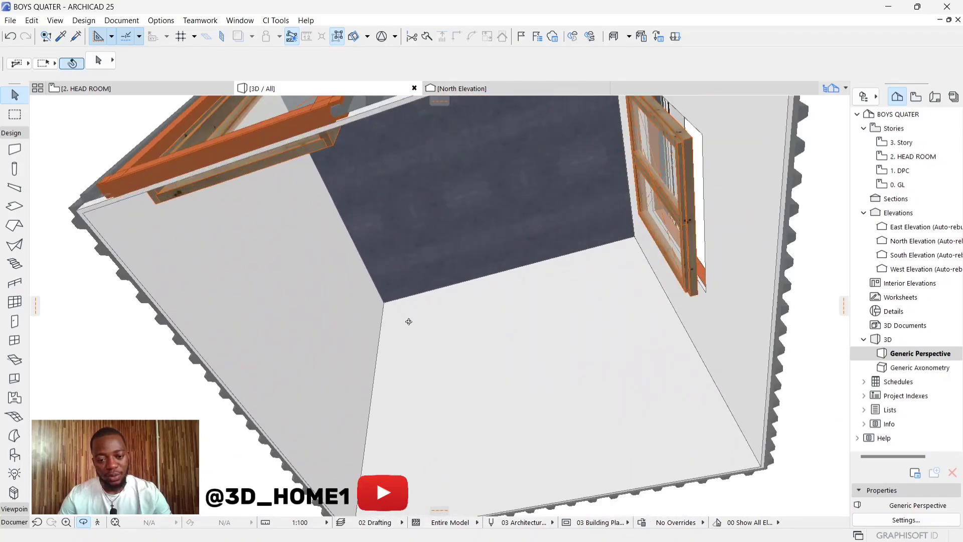
scroll(409, 321, down, 4)
scroll(387, 352, up, 6)
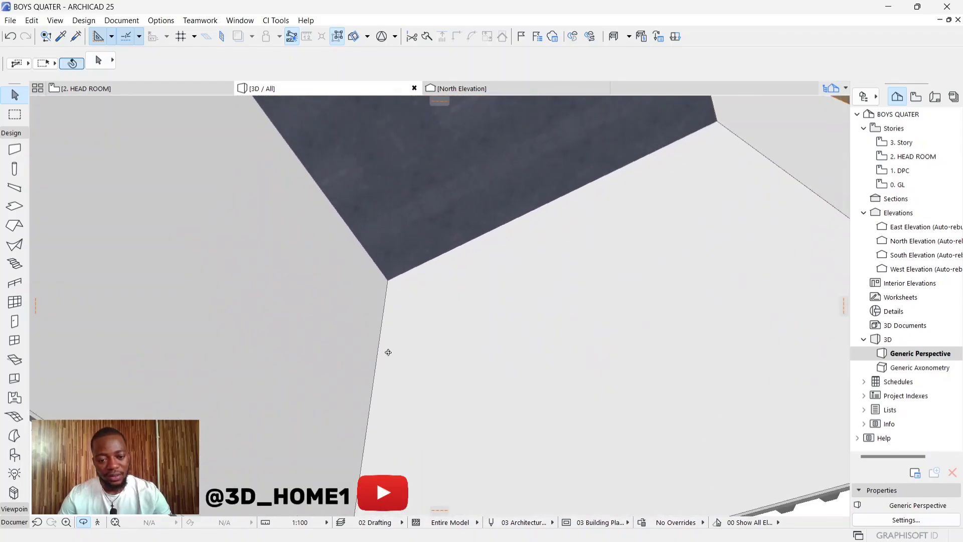
scroll(388, 352, down, 4)
scroll(439, 306, up, 1)
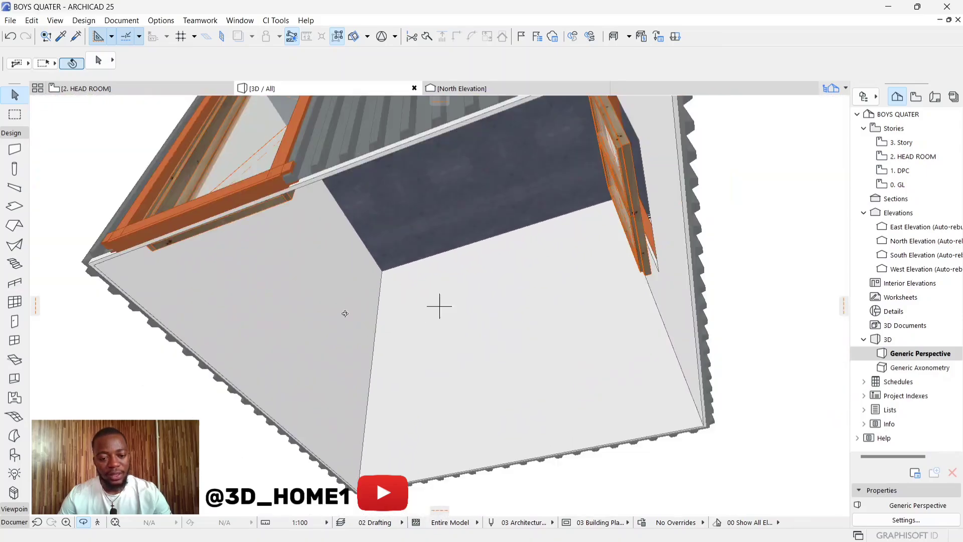
drag(345, 313, 438, 336)
scroll(415, 326, down, 2)
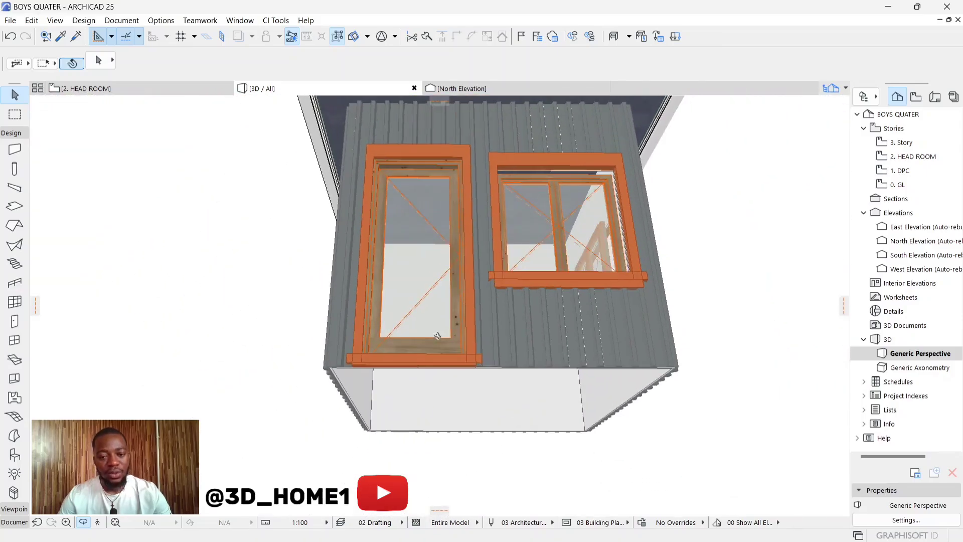
scroll(439, 335, down, 3)
shift+middle_drag(438, 336, 500, 299)
scroll(501, 297, up, 2)
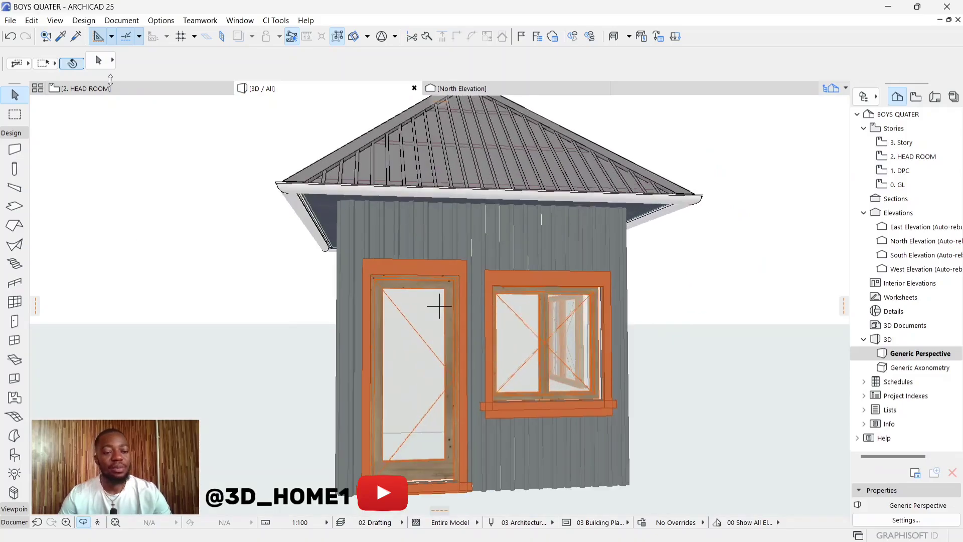
Step: Open the floor plan of story 2. HEAD ROOM and look over the existing room's wall layers
click(113, 87)
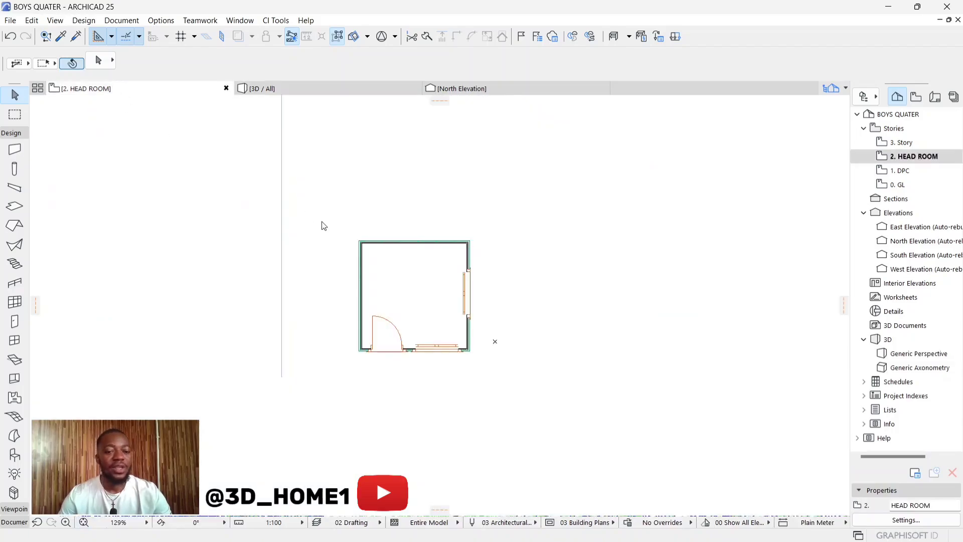
scroll(368, 260, up, 3)
scroll(380, 195, up, 2)
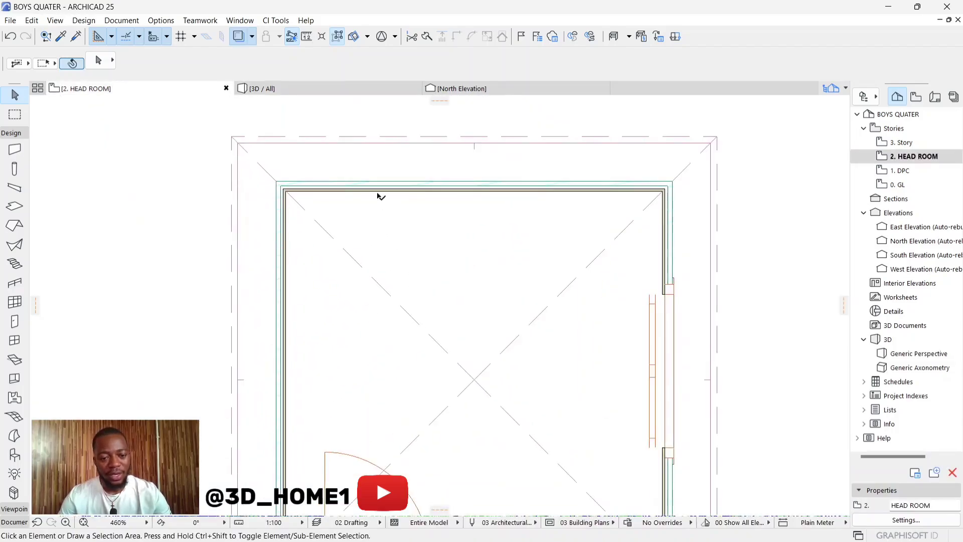
scroll(268, 156, down, 8)
scroll(489, 180, up, 3)
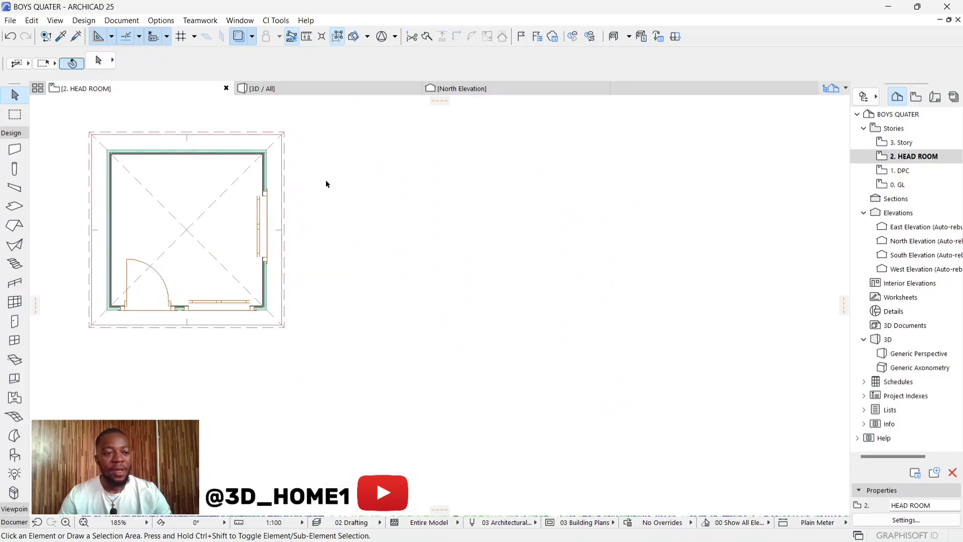
Step: Set the default wall thickness to 25 mm and override all its surfaces with Paint - Light Gray
click(14, 150)
click(94, 61)
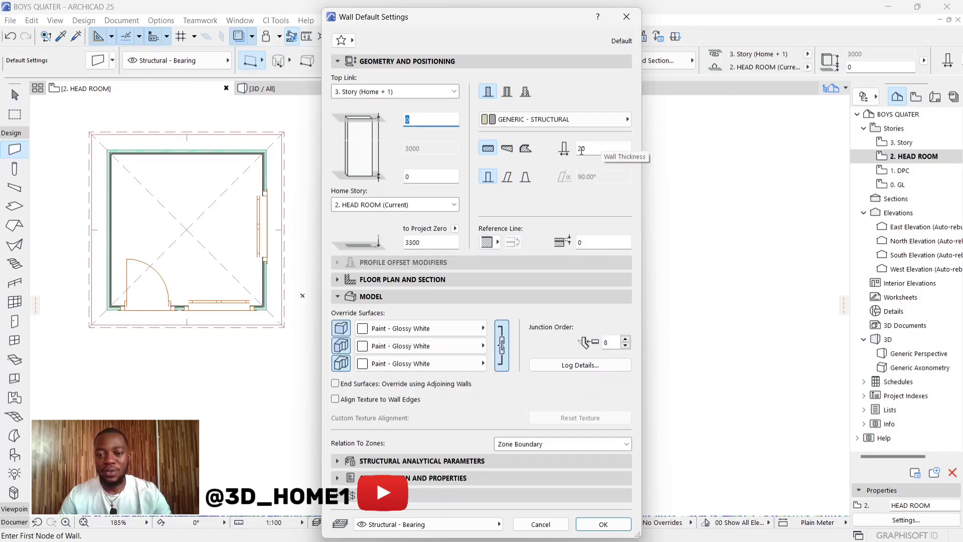
click(591, 149)
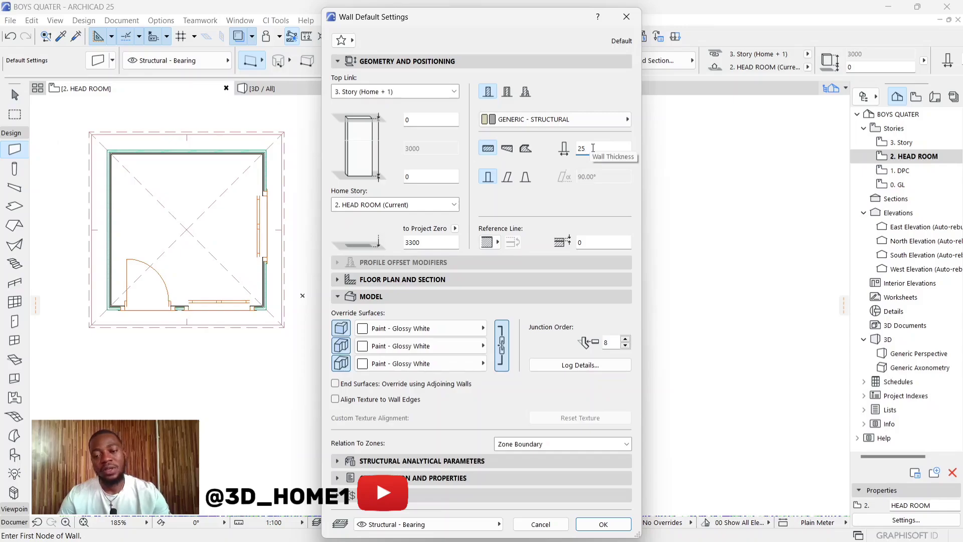
click(365, 330)
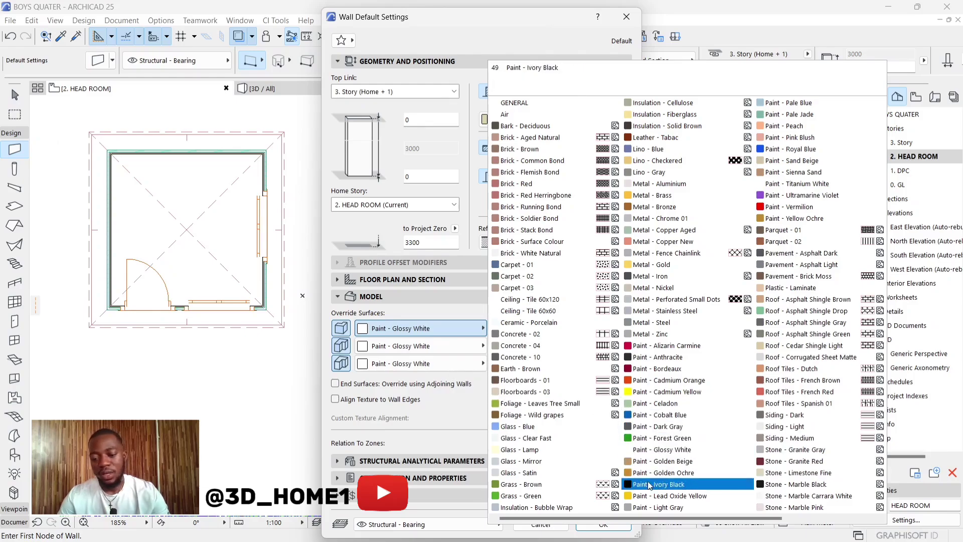
click(644, 508)
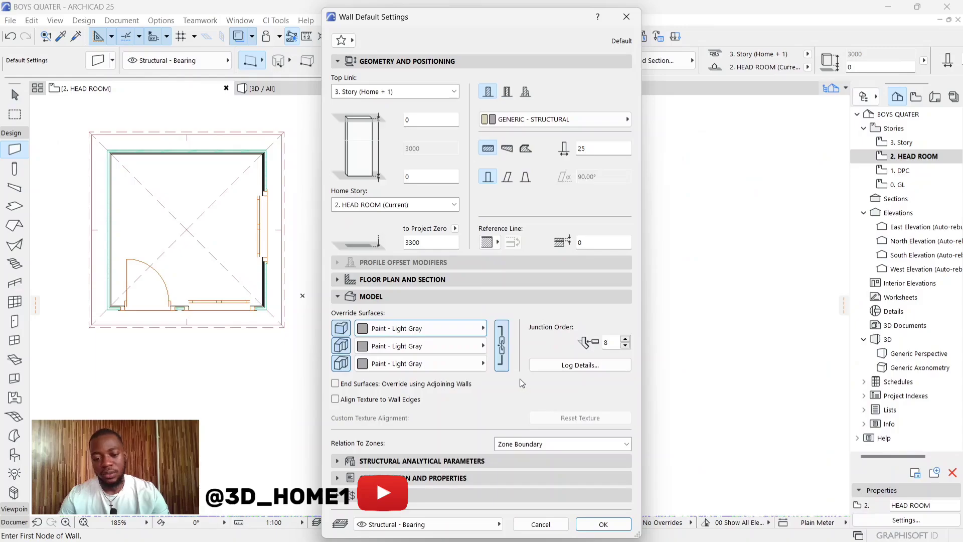
click(604, 525)
scroll(437, 346, down, 3)
scroll(443, 308, up, 2)
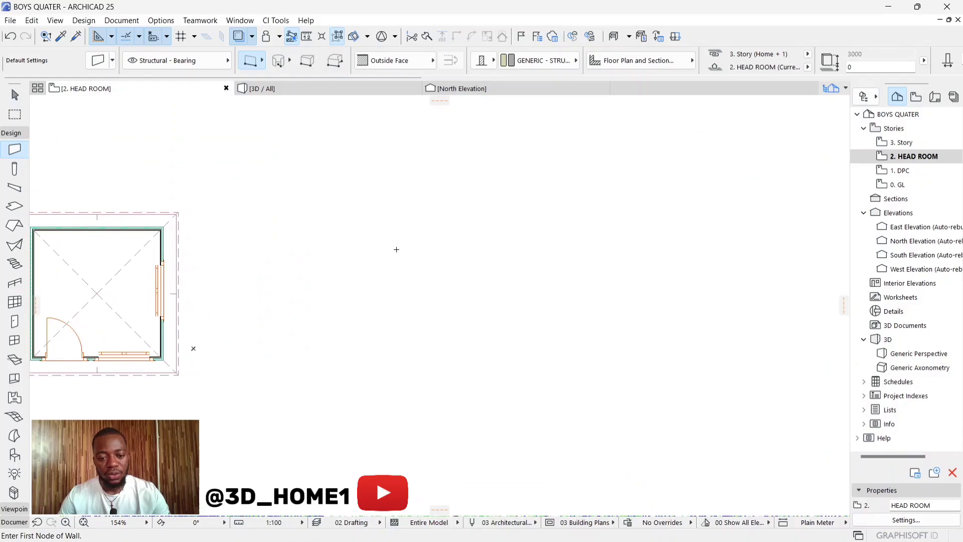
click(401, 236)
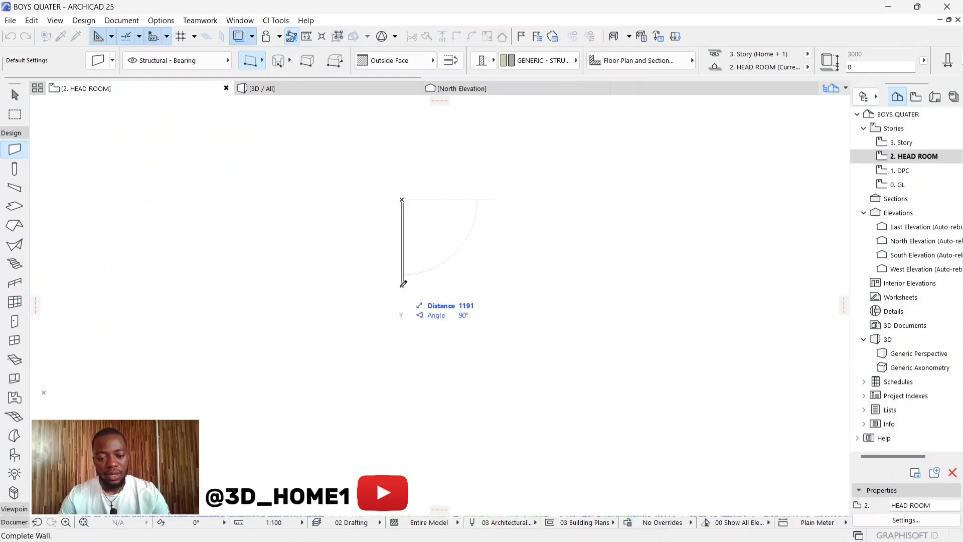
text(30)
key(Return)
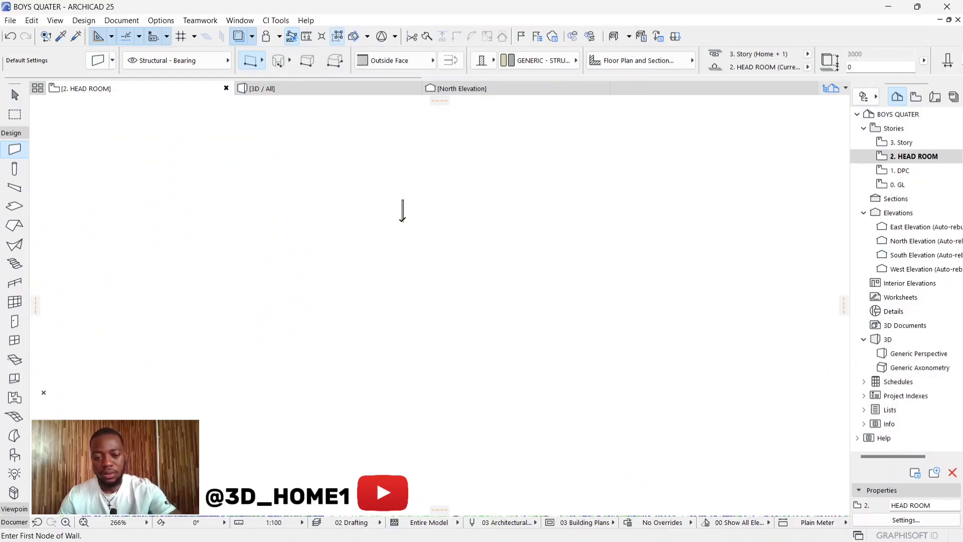
Step: Draw a vertical wall 3000 mm long in the empty area beside the existing room
click(402, 205)
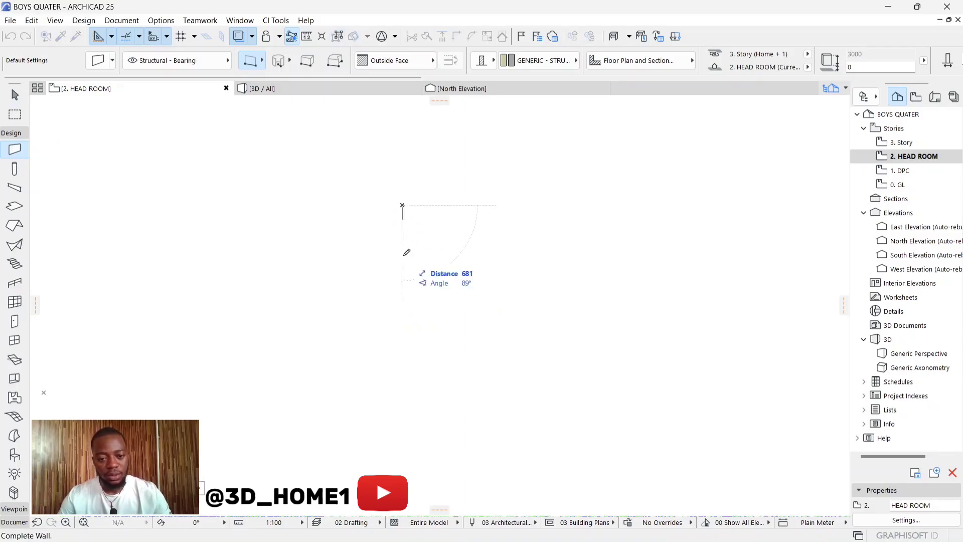
text(3000)
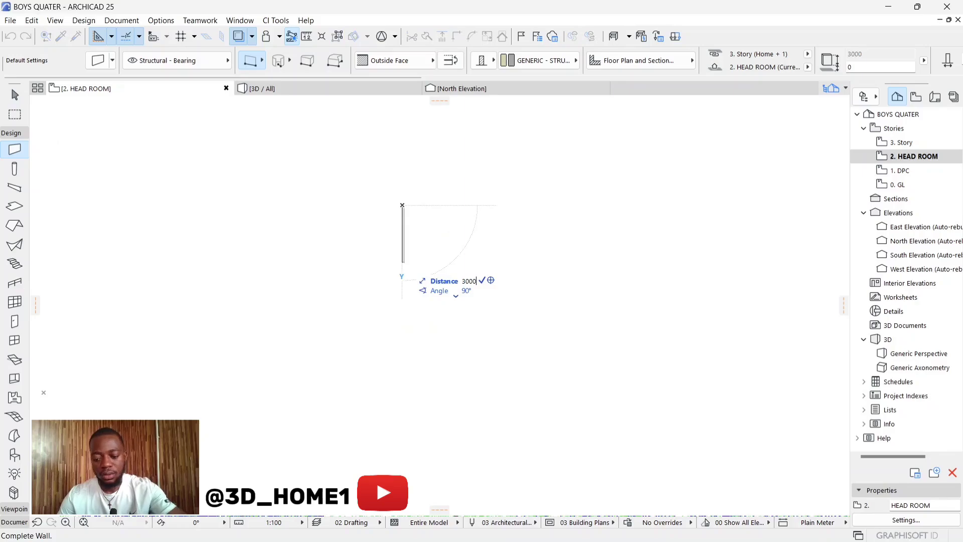
key(Return)
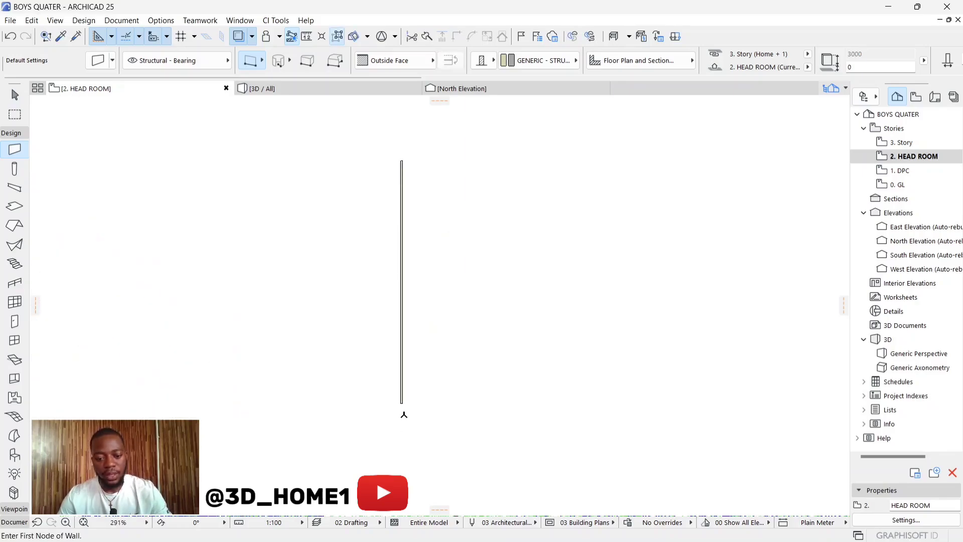
click(402, 396)
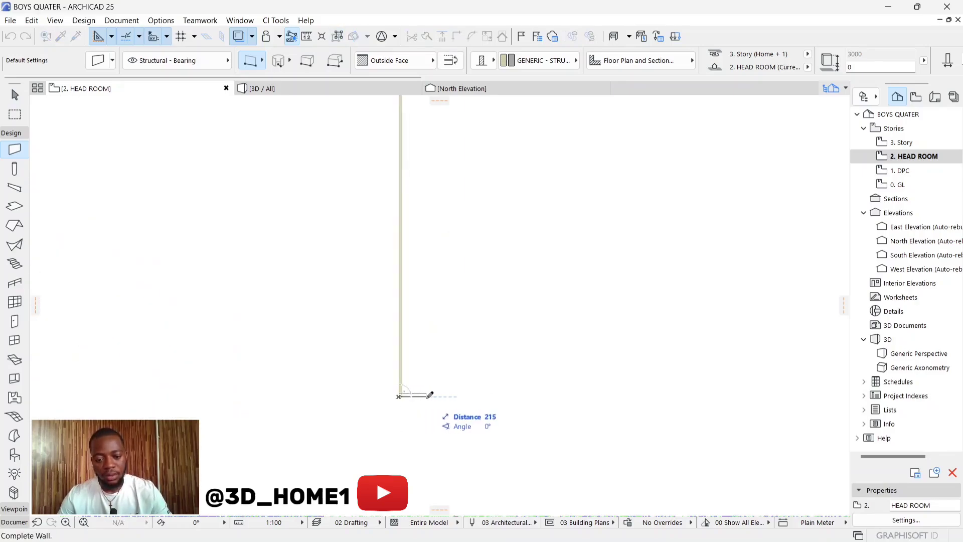
text(300)
key(Return)
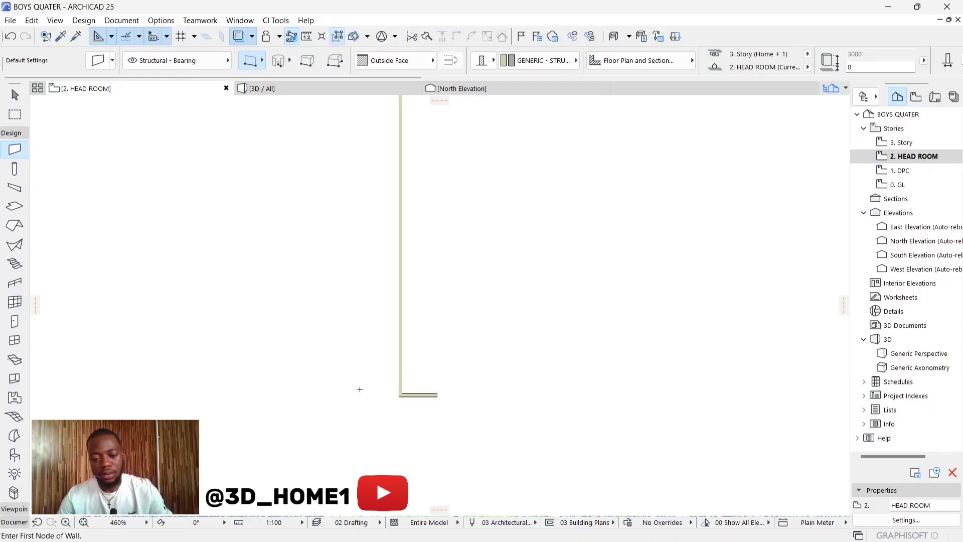
scroll(360, 389, down, 1)
key(ctrl+z)
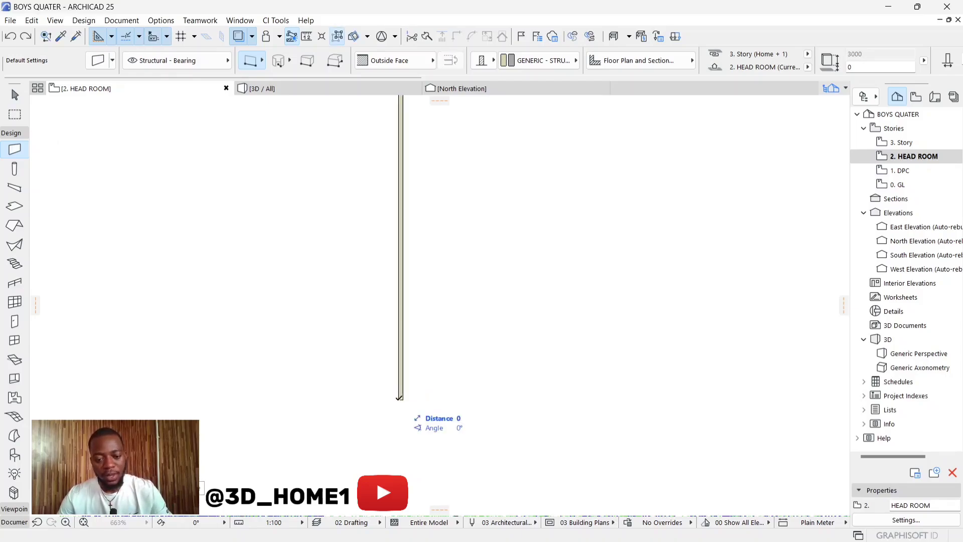
Step: Draw a horizontal wall 3000 mm long to the right from the vertical wall's lower end
click(400, 398)
text(3000)
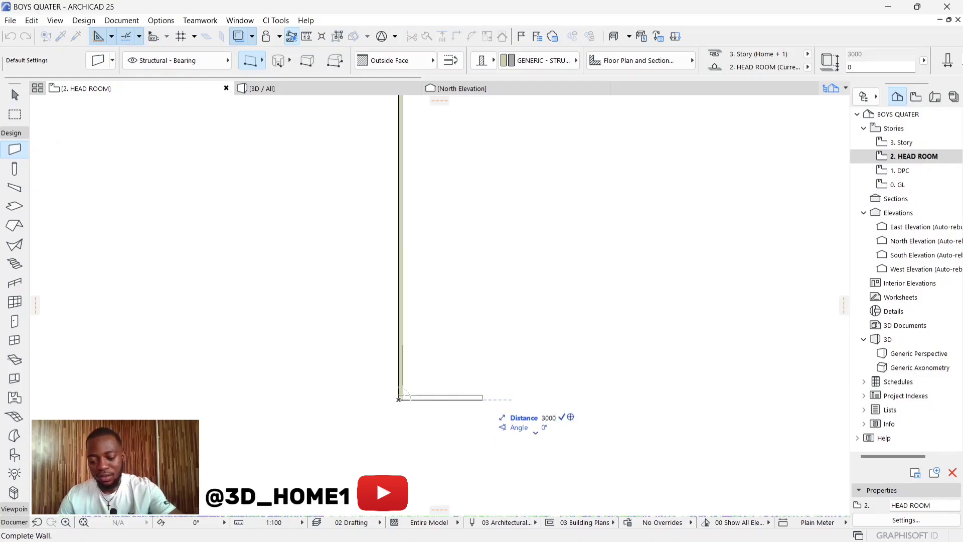
key(Return)
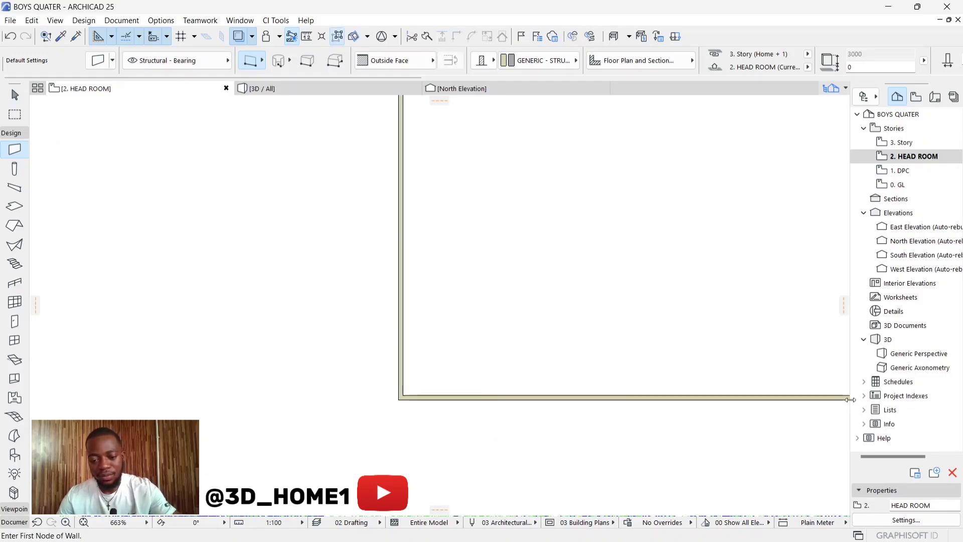
Step: Draw a wall 2000 mm long straight up from the right end of the horizontal wall
scroll(544, 351, down, 6)
scroll(446, 409, up, 8)
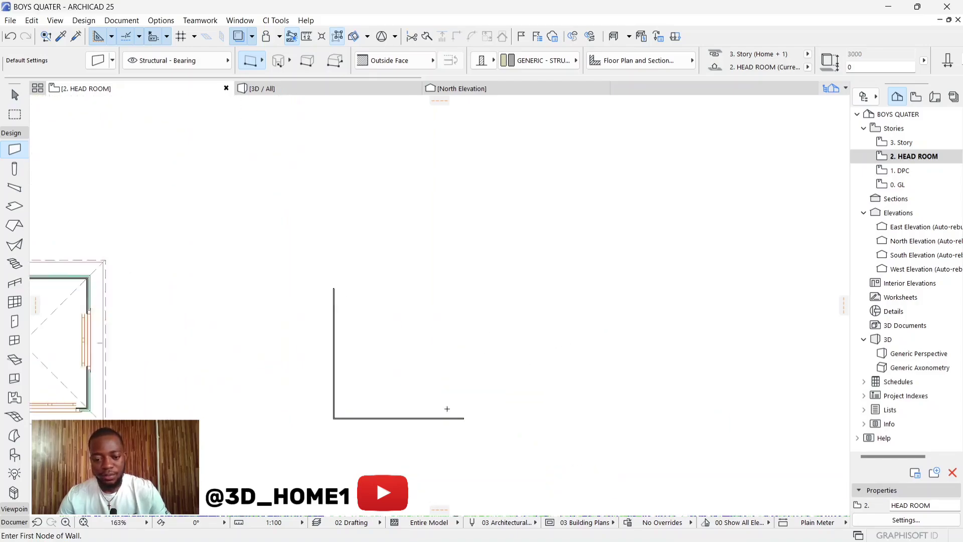
click(468, 413)
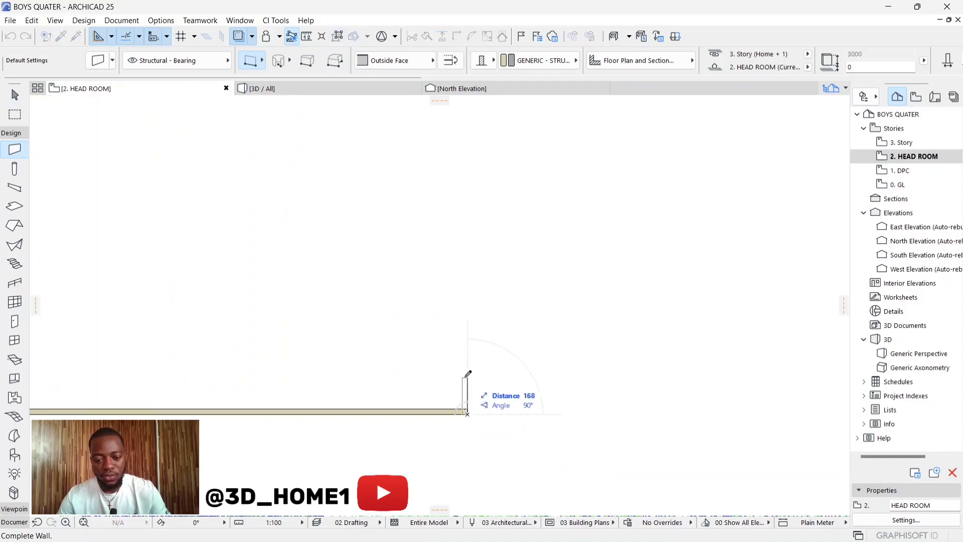
text(2)
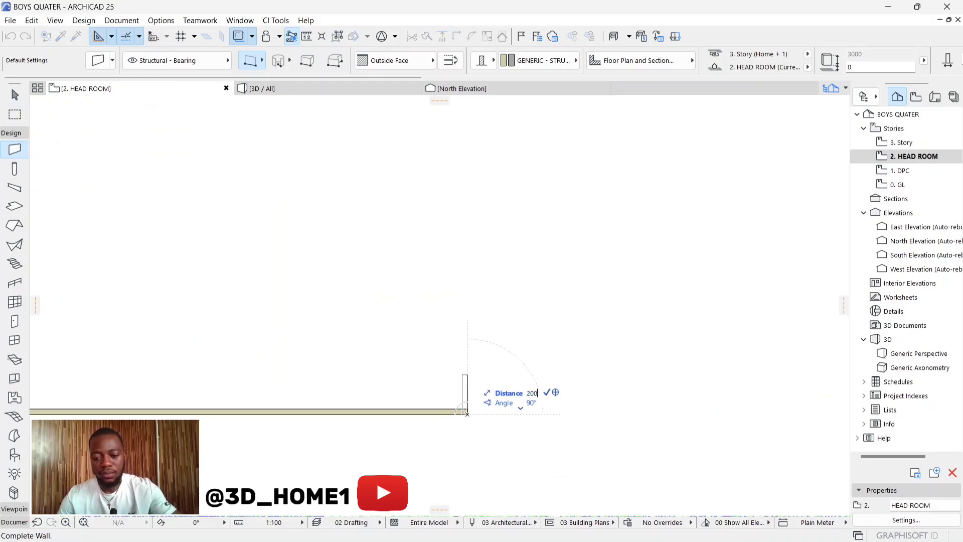
text(00)
key(Return)
Step: Draw a horizontal wall 2000 mm long to the right from the upper end of the 2000 mm vertical wall
scroll(415, 121, down, 5)
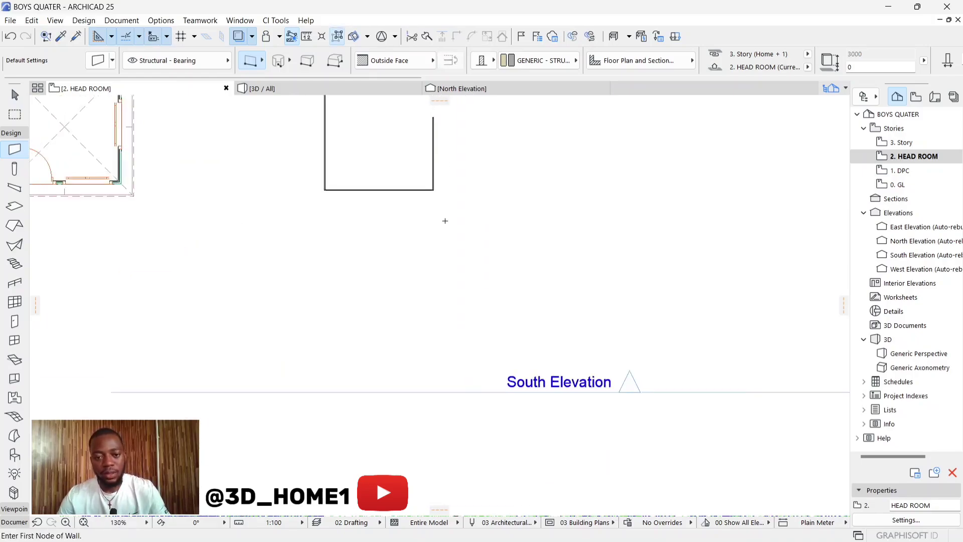
scroll(434, 221, up, 5)
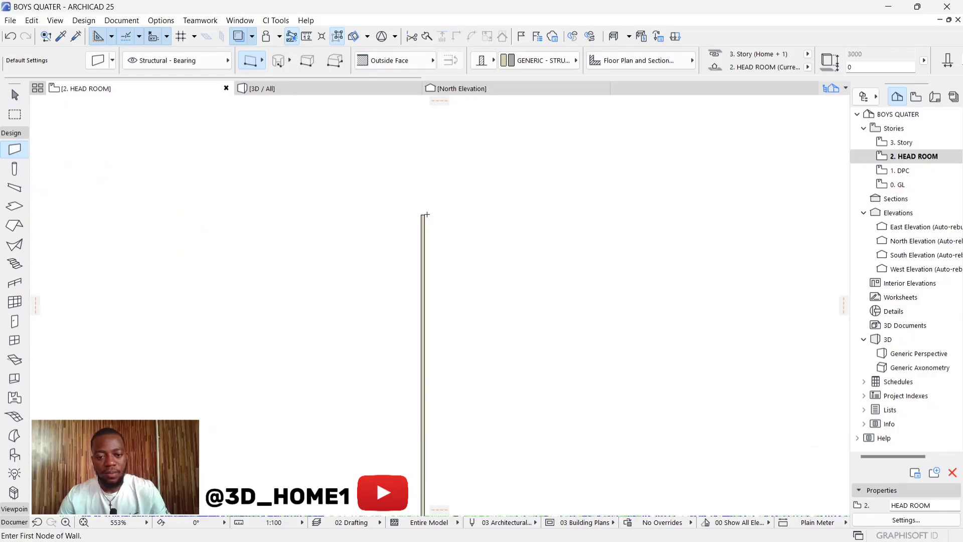
click(425, 215)
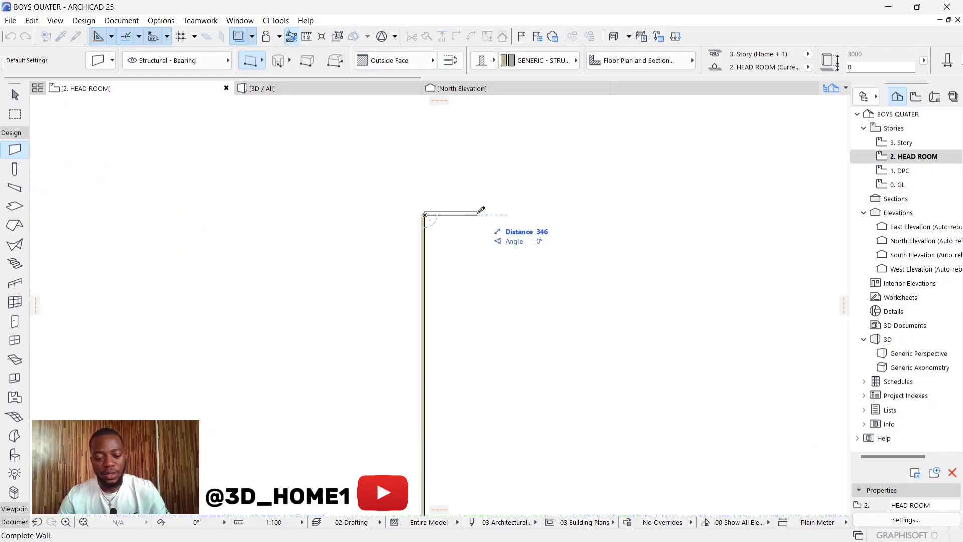
text(3)
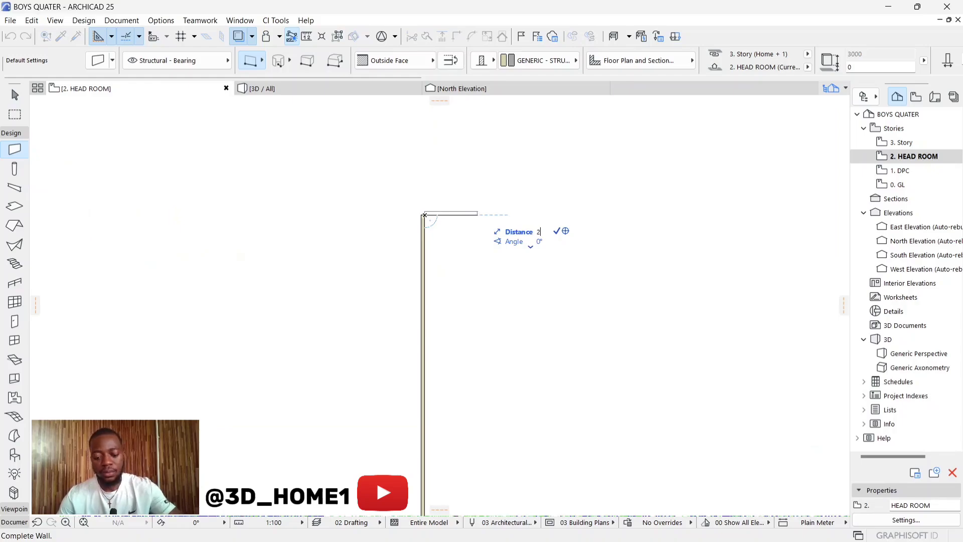
text(000)
key(Return)
scroll(673, 261, down, 4)
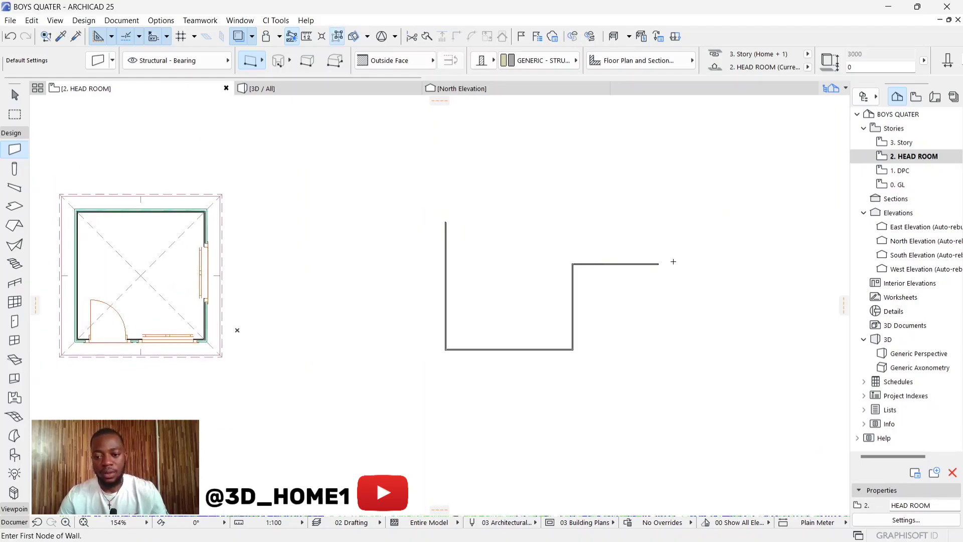
Step: Draw a wall straight up from the right end of the 2000 mm horizontal wall, level with the leftmost wall's upper end
scroll(659, 265, up, 3)
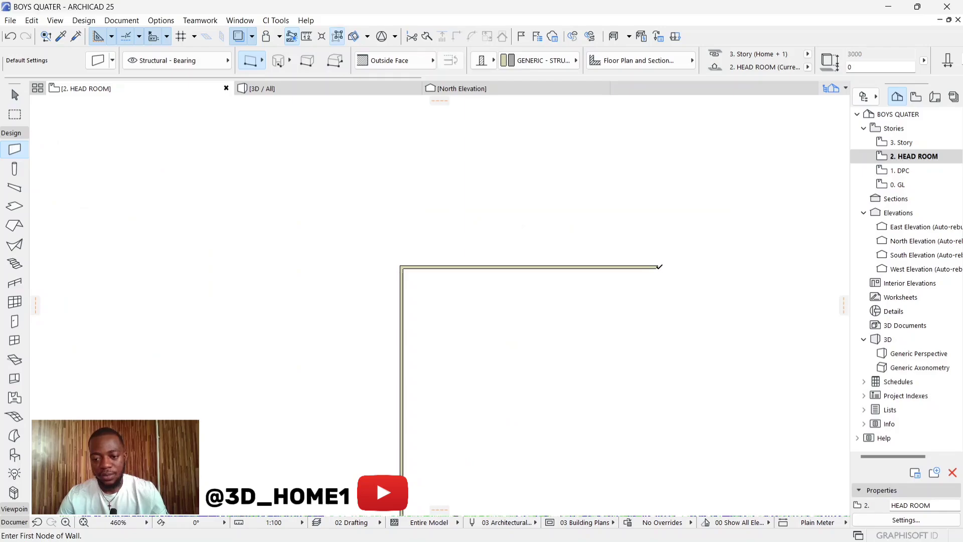
click(657, 268)
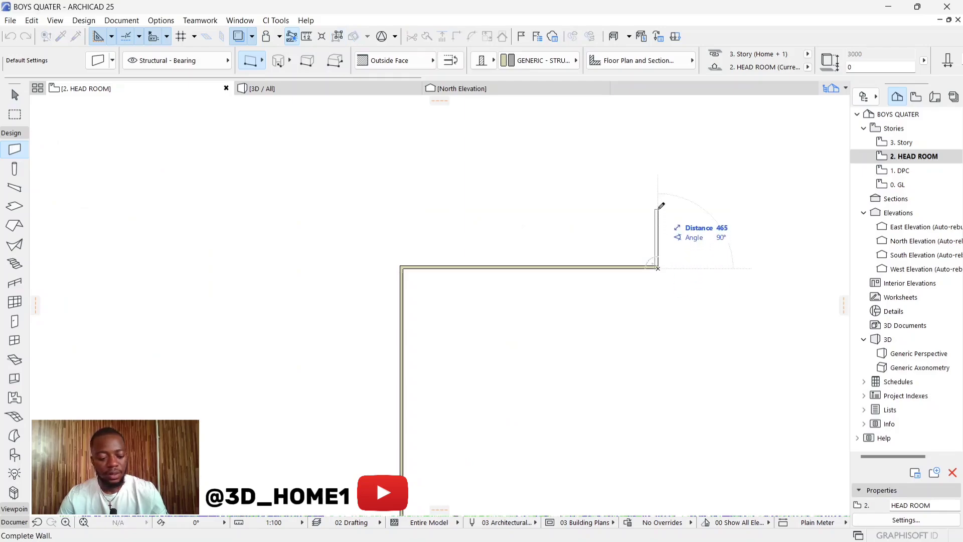
scroll(660, 220, down, 4)
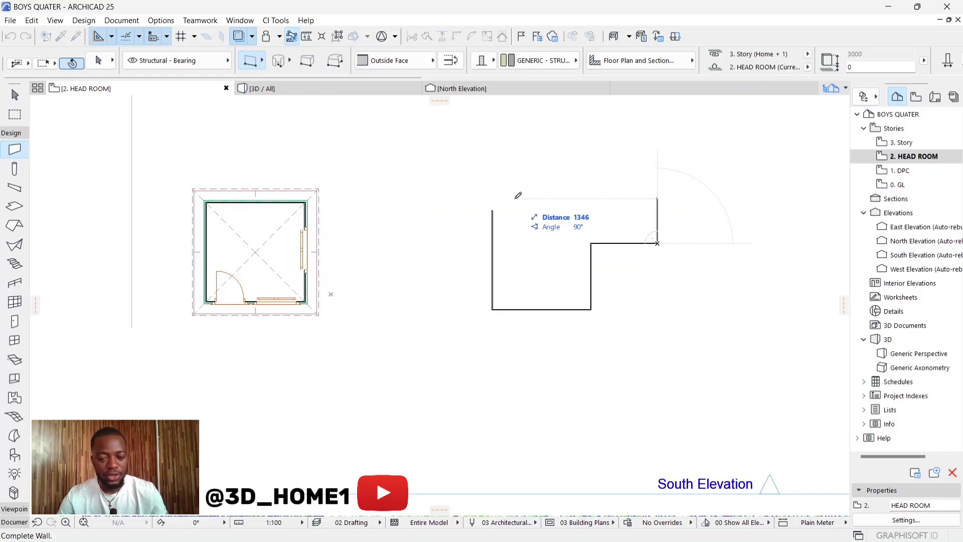
scroll(502, 200, up, 2)
scroll(529, 206, down, 2)
scroll(485, 209, up, 4)
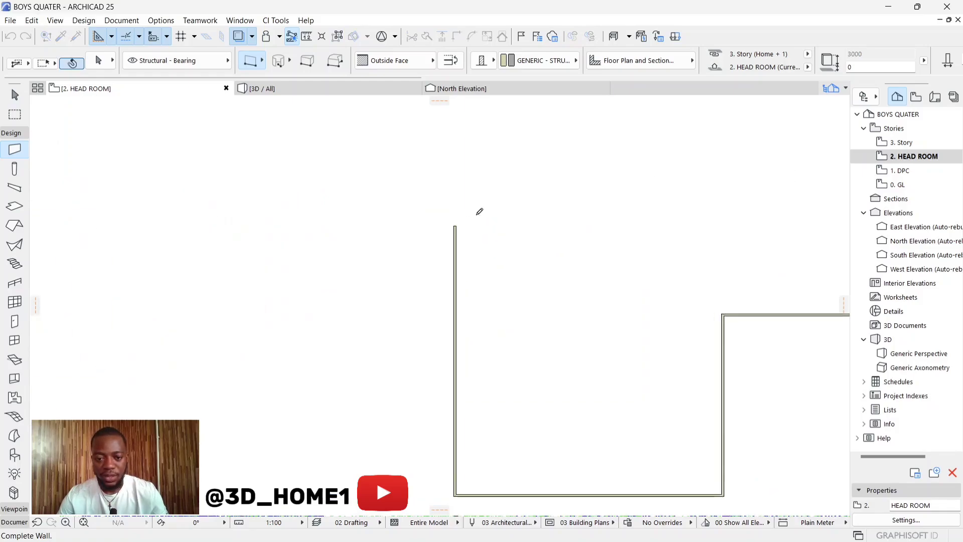
click(456, 223)
scroll(442, 237, down, 4)
scroll(528, 245, up, 2)
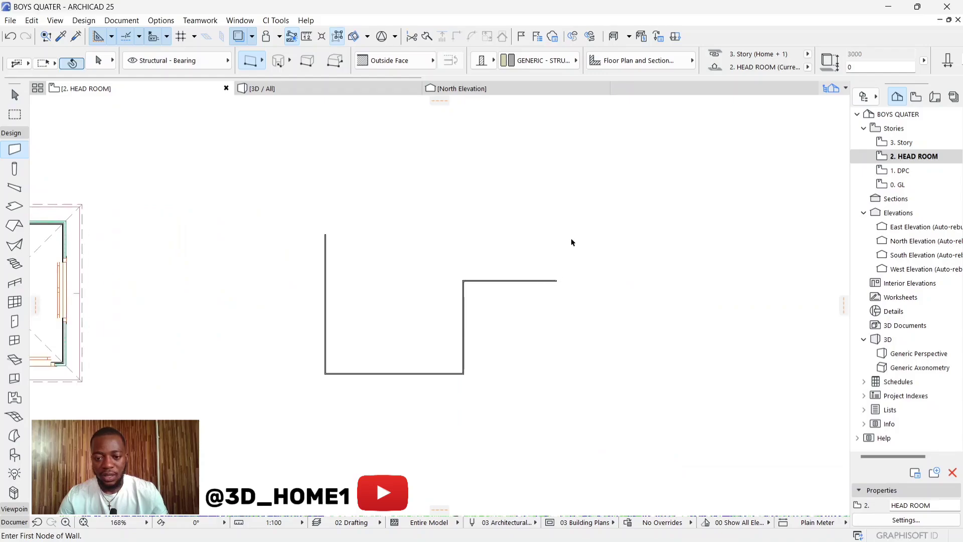
Step: Close the L-shaped outline with a 5000 mm horizontal wall from the rightmost wall's upper end to the leftmost wall's upper end
click(598, 264)
double_click(598, 234)
scroll(599, 233, up, 4)
click(559, 236)
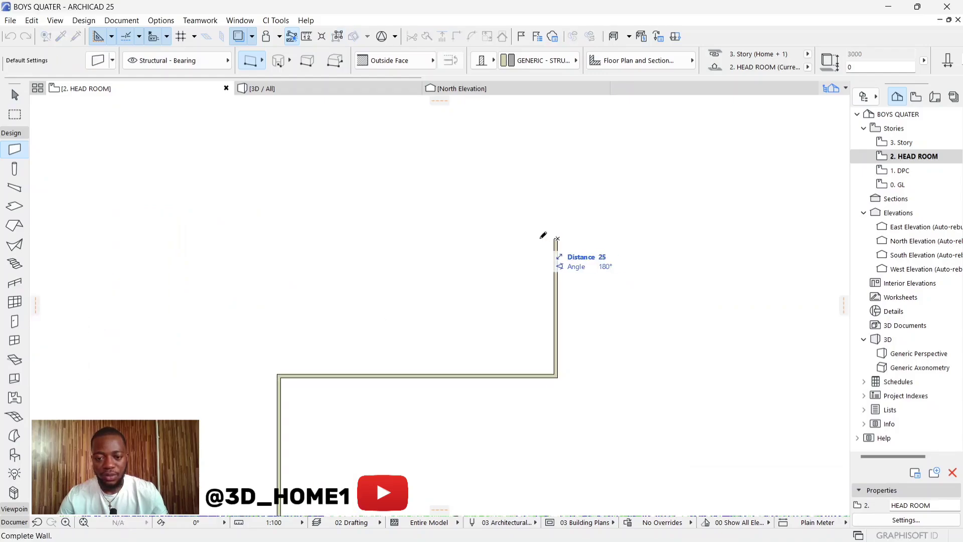
scroll(542, 236, down, 3)
scroll(305, 240, up, 2)
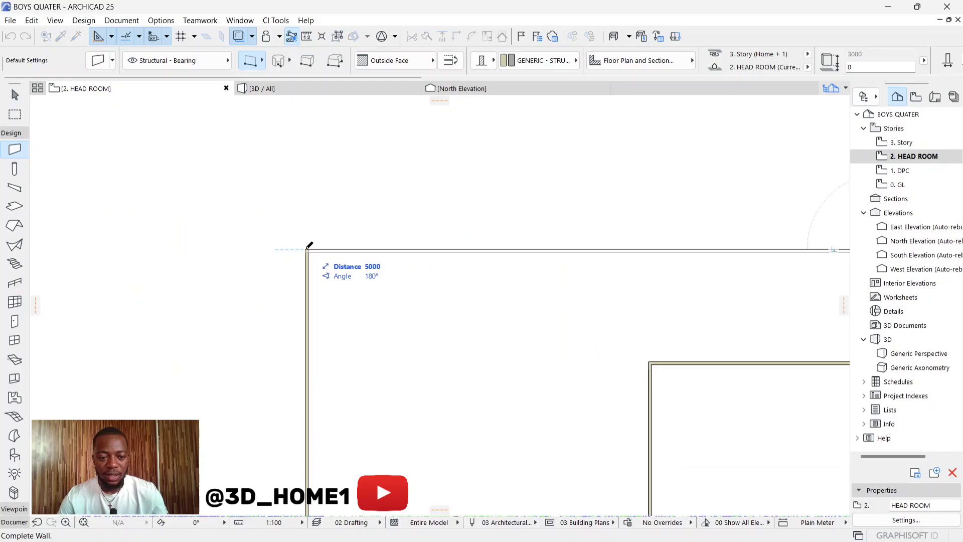
click(306, 248)
key(Escape)
scroll(356, 217, down, 2)
scroll(361, 216, down, 1)
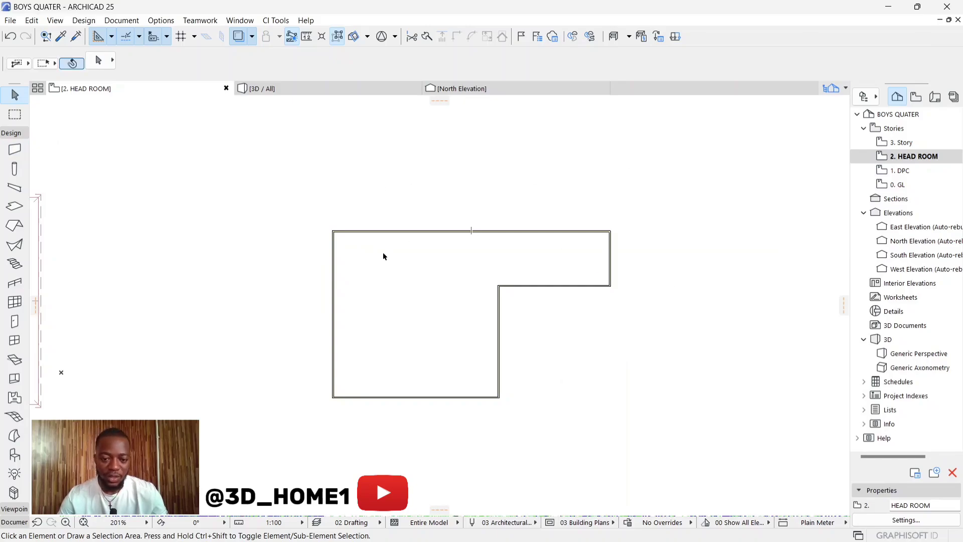
Step: Select all six walls of the L-shaped outline one after another to check their reference lines, and clear the selection
scroll(329, 236, up, 5)
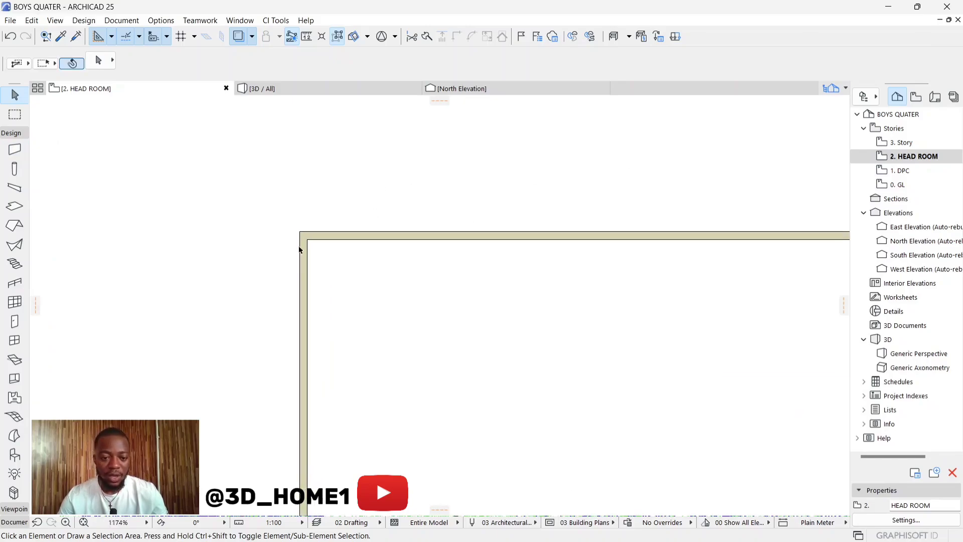
click(323, 231)
shift+click(331, 233)
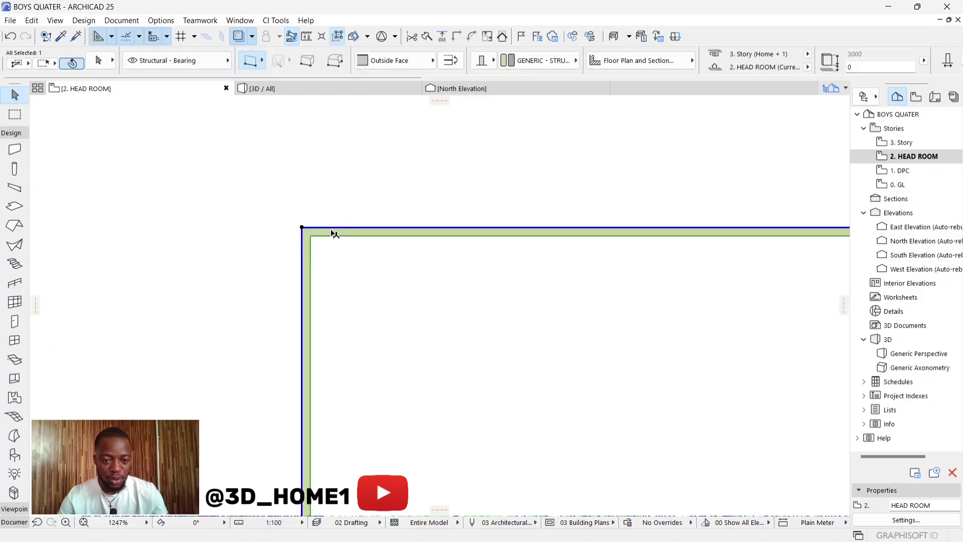
scroll(310, 229, up, 2)
scroll(304, 238, down, 5)
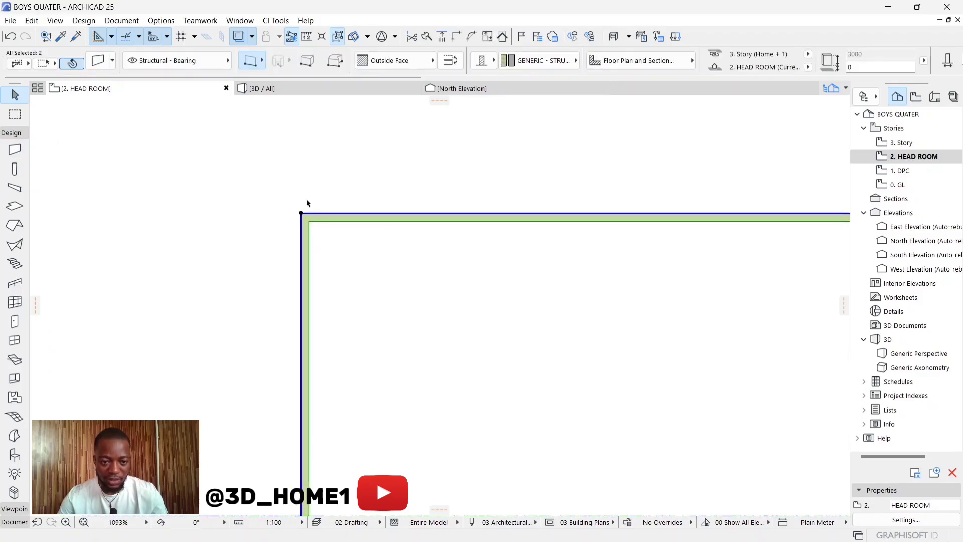
scroll(296, 321, up, 3)
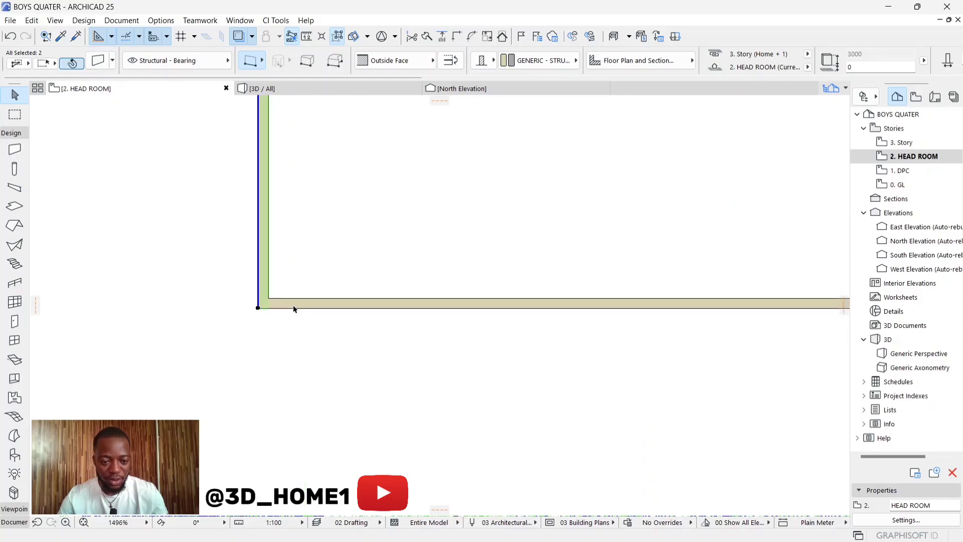
shift+click(294, 306)
scroll(261, 333, down, 2)
scroll(622, 311, up, 1)
scroll(624, 312, up, 2)
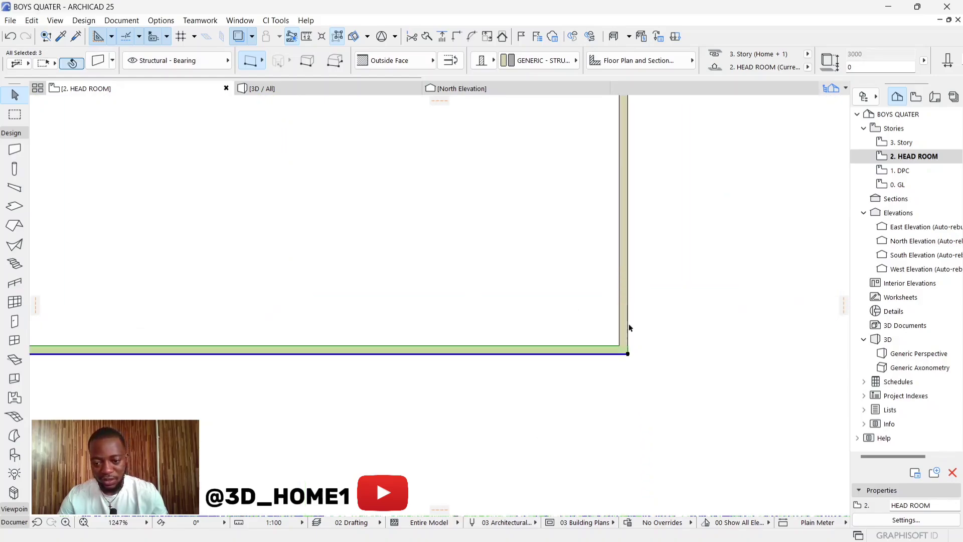
shift+click(628, 328)
scroll(499, 354, down, 3)
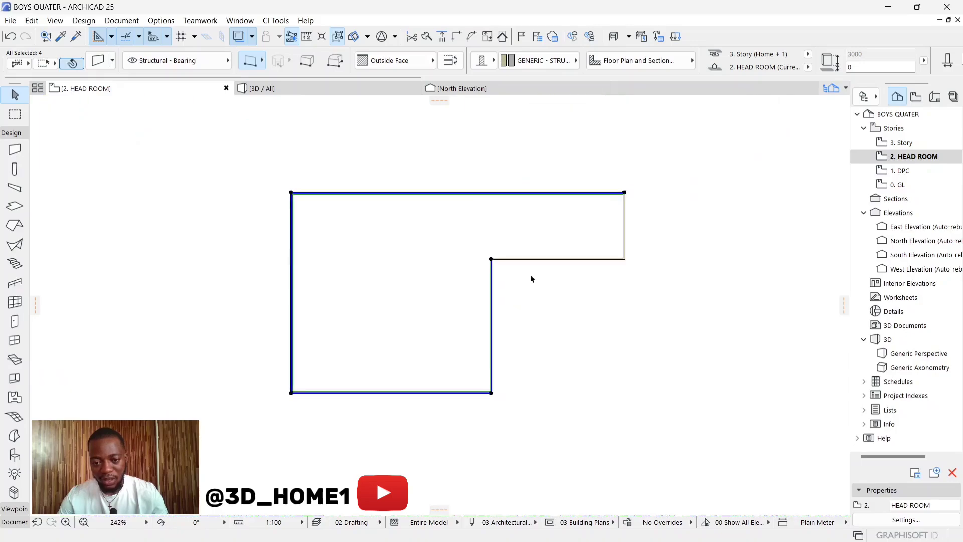
scroll(531, 276, up, 2)
shift+click(486, 247)
scroll(566, 323, down, 2)
scroll(453, 301, up, 3)
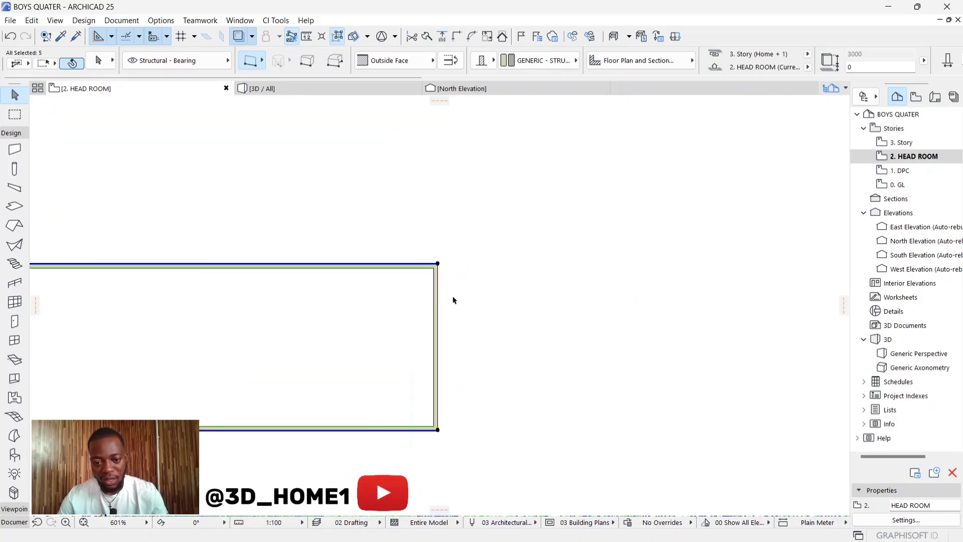
shift+click(443, 281)
scroll(494, 265, down, 2)
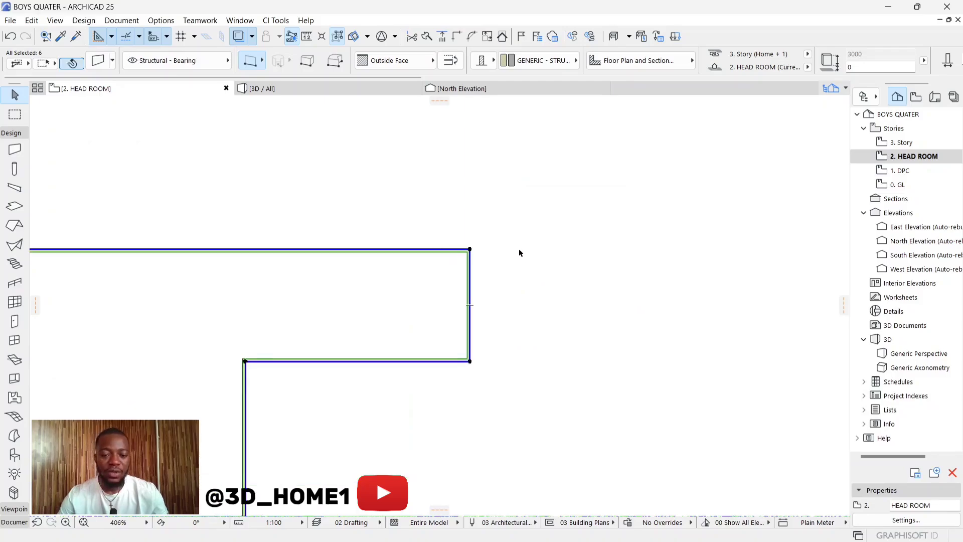
scroll(520, 253, down, 3)
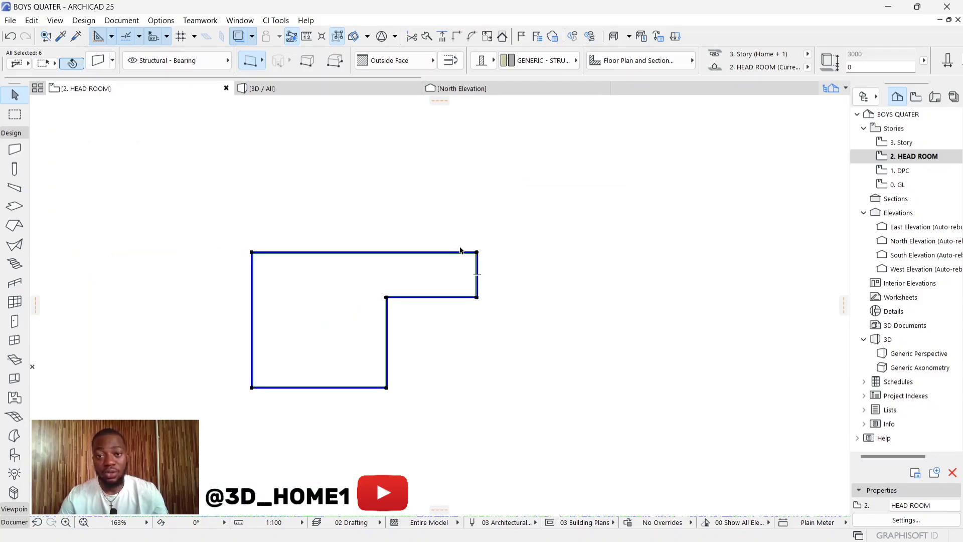
scroll(227, 258, up, 2)
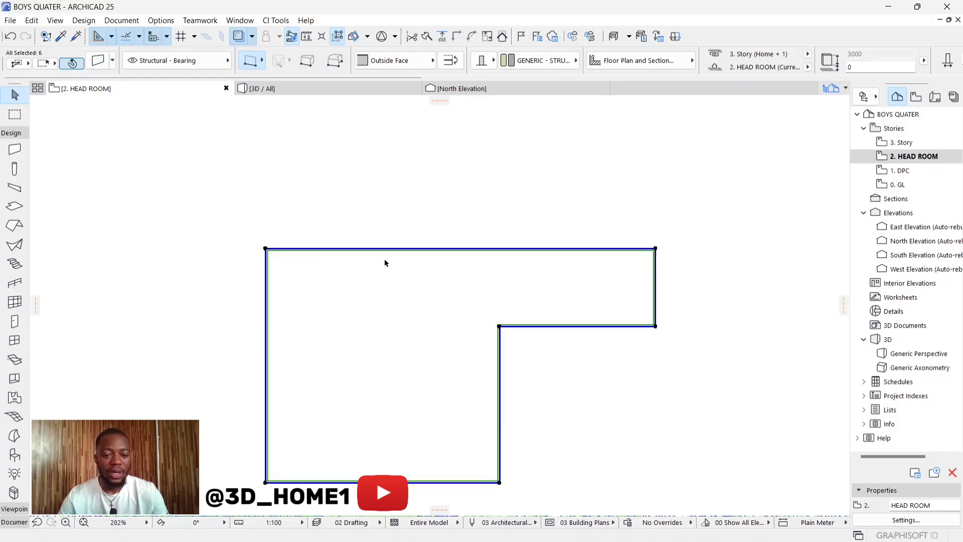
key(Escape)
scroll(541, 264, down, 2)
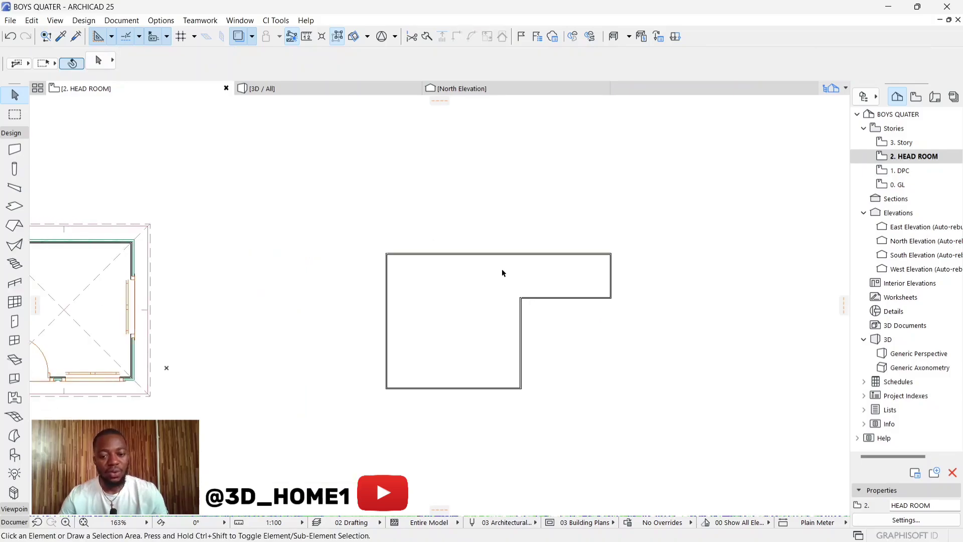
Step: Place a 900 x 2100 mm Door 25 in the lowest wall near its left corner, opening into the room
mouse_move(480, 254)
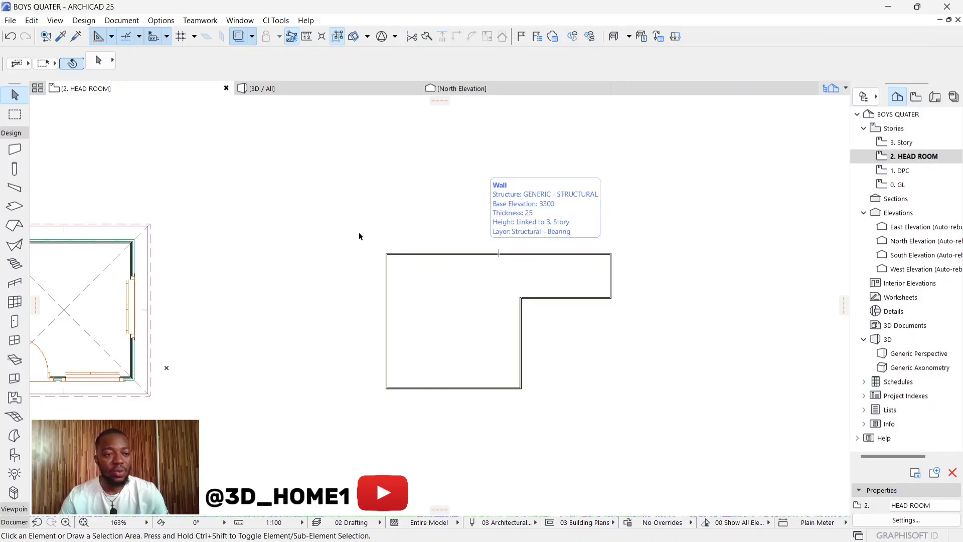
click(15, 321)
scroll(438, 376, up, 1)
scroll(417, 382, up, 5)
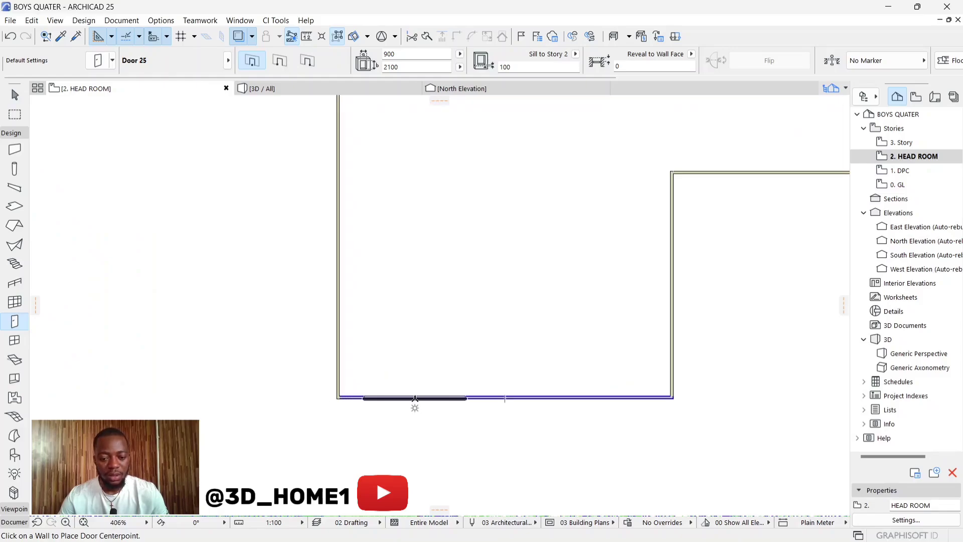
click(415, 399)
click(399, 319)
scroll(316, 422, down, 3)
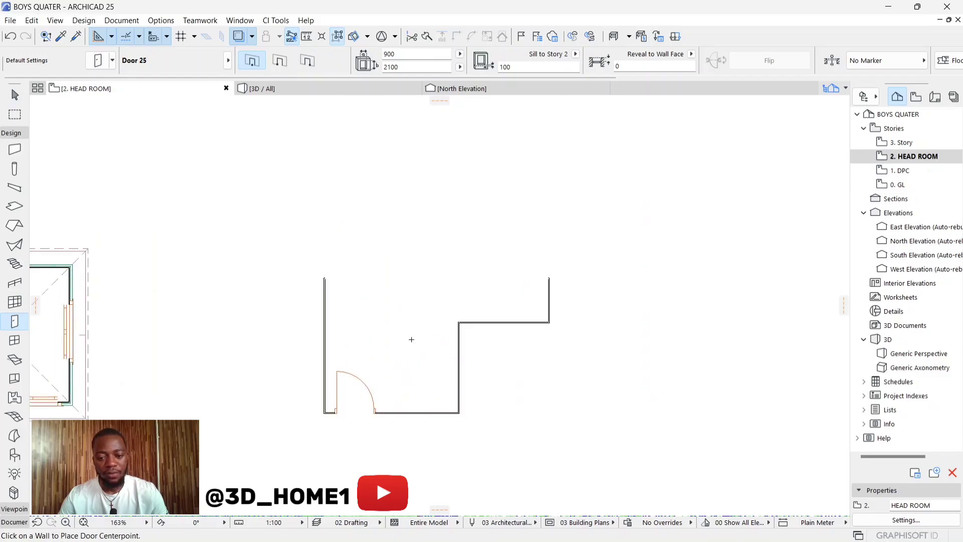
scroll(483, 340, down, 4)
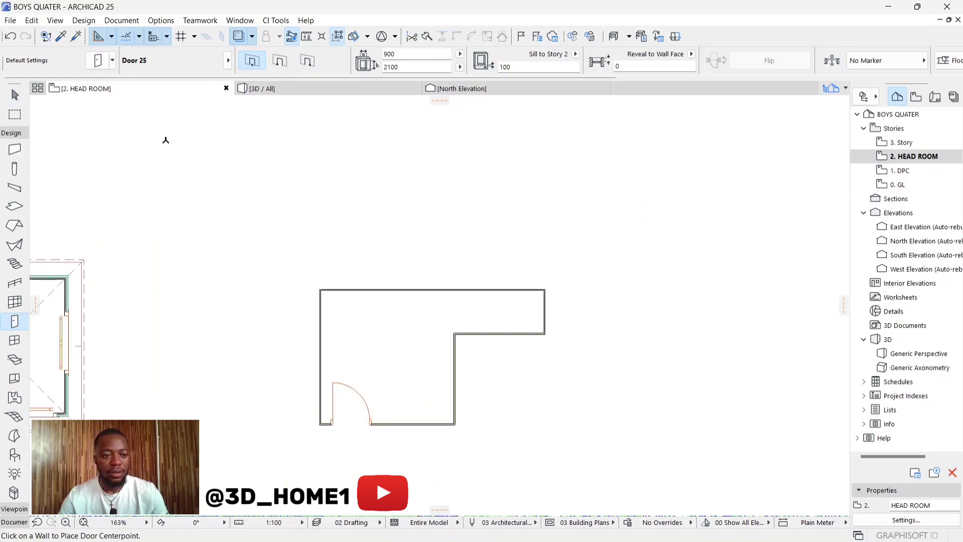
key(Escape)
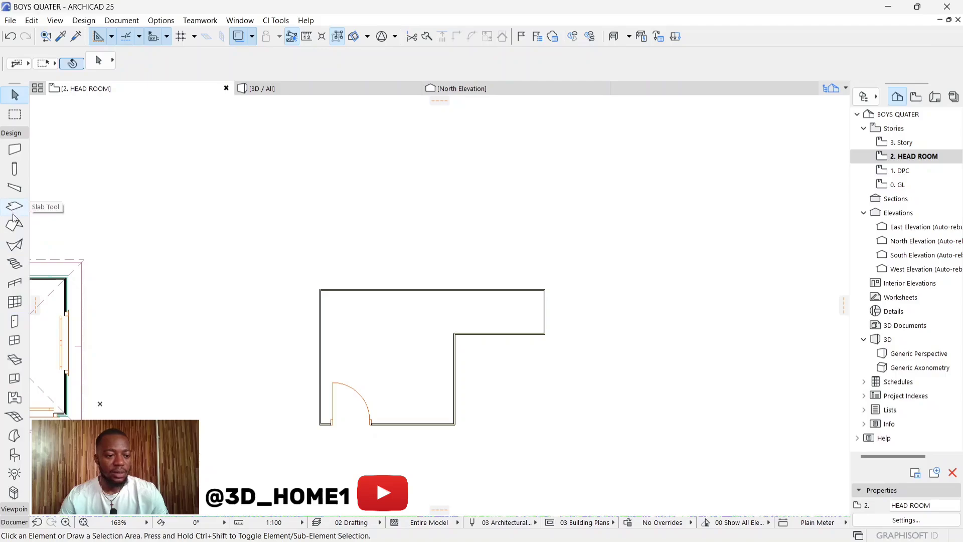
Step: Place two 1200 x 1200 mm Double Sash Window 25 units, one beside the door and one in the right wing's lower wall
click(15, 340)
scroll(451, 379, up, 4)
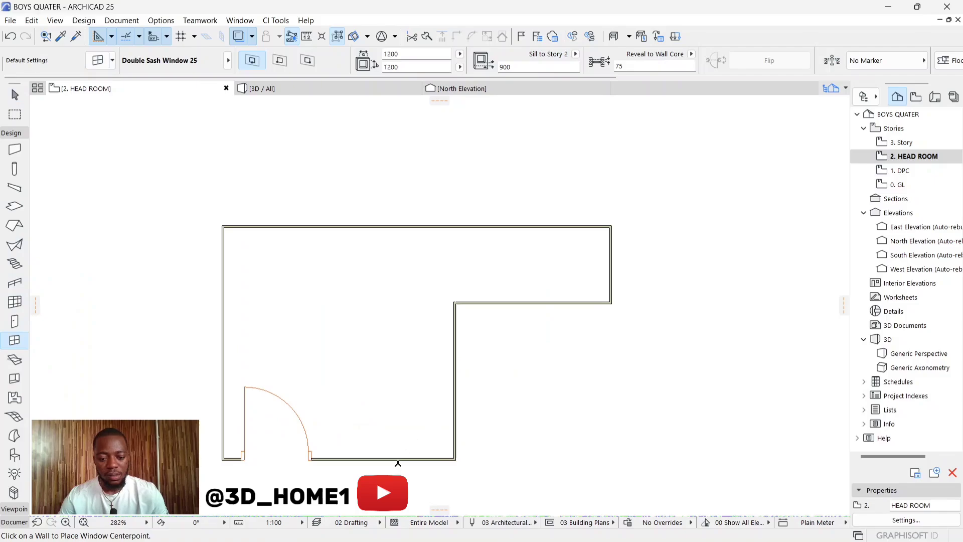
click(384, 460)
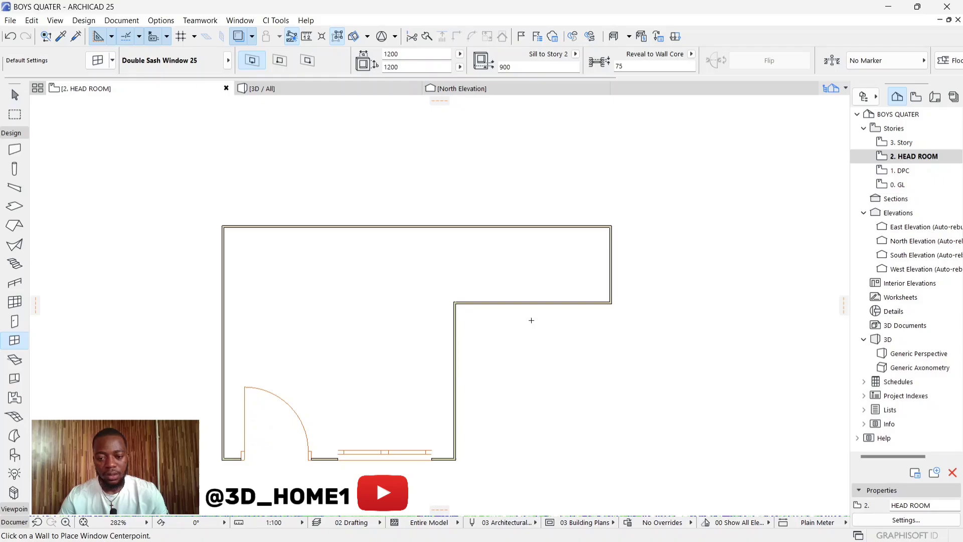
click(533, 306)
click(524, 275)
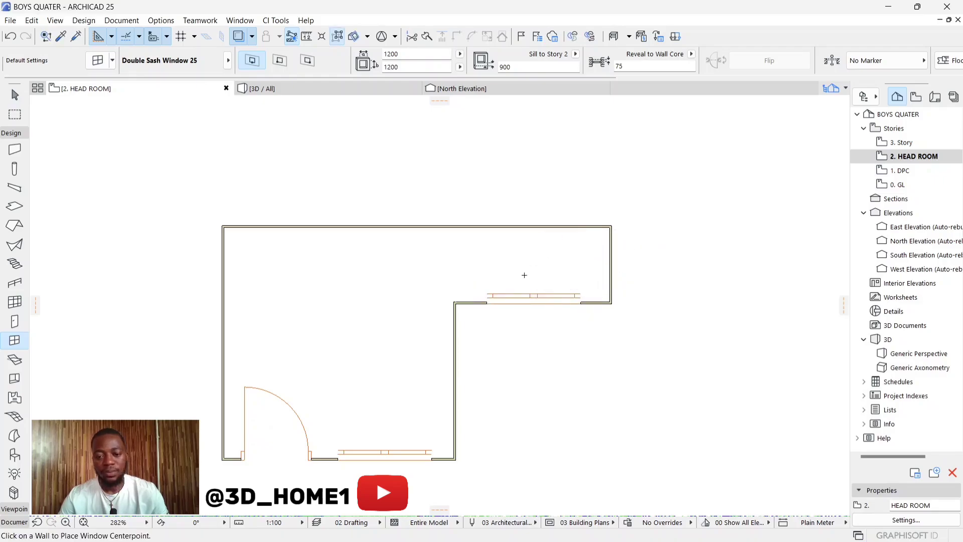
scroll(524, 275, down, 3)
key(Escape)
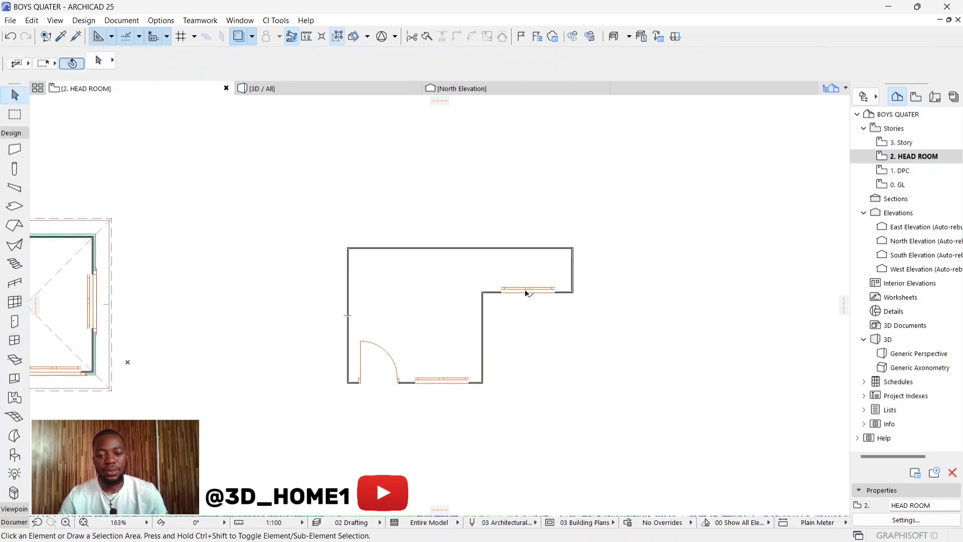
Step: Show the model in the 3D perspective view and examine the new L-shaped building beside the existing room
click(297, 91)
scroll(443, 244, down, 5)
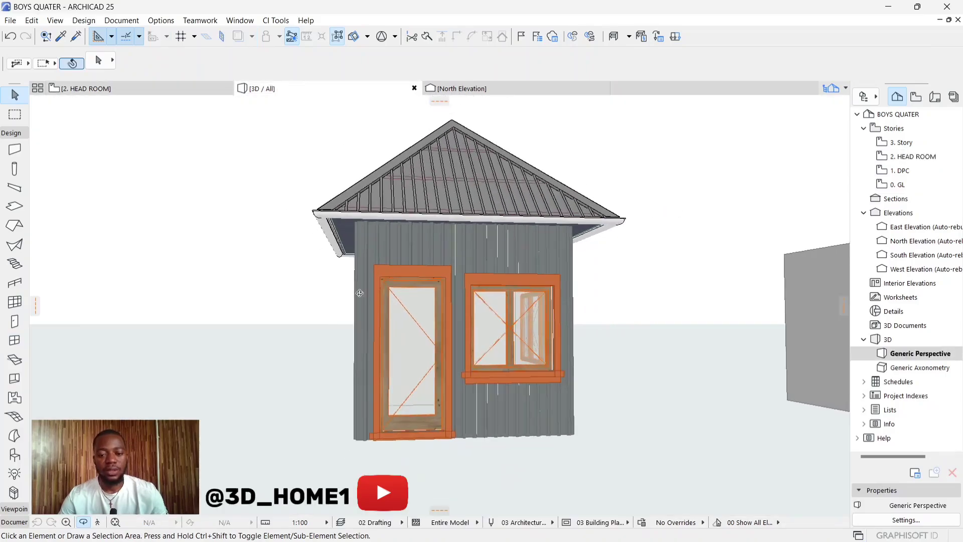
scroll(663, 321, up, 3)
scroll(570, 323, down, 4)
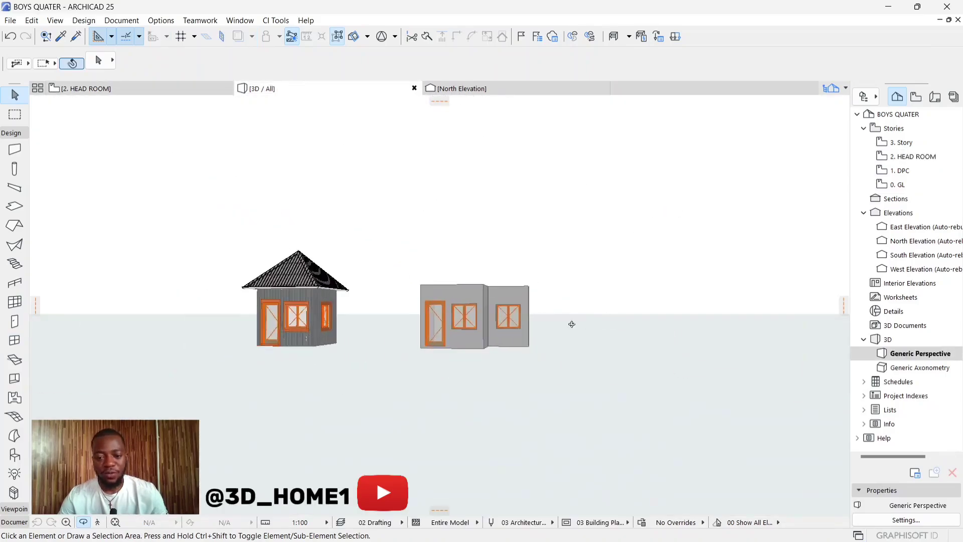
Step: Examine the front walls, door and windows of the L-shaped building beside the corrugated room in the 3D perspective view
scroll(495, 323, up, 5)
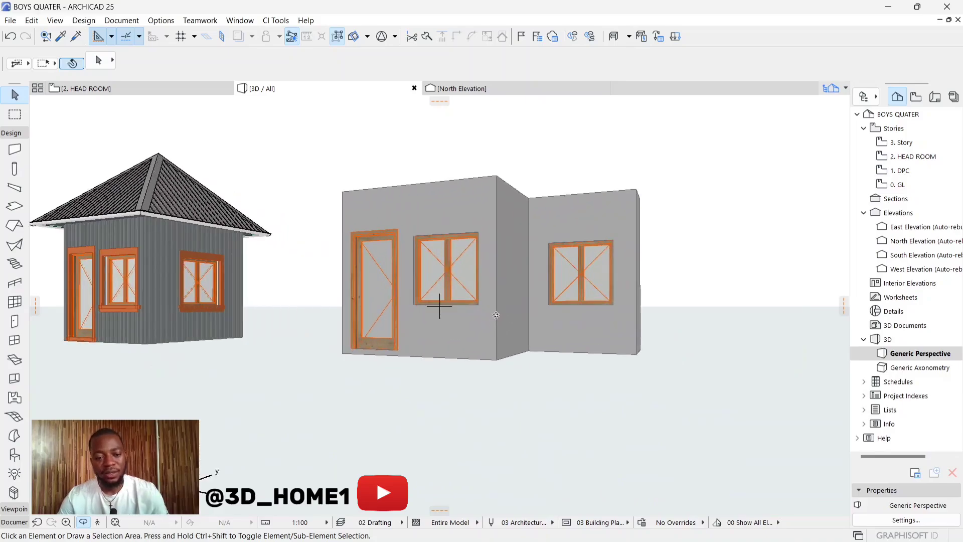
scroll(496, 315, up, 3)
scroll(510, 288, up, 1)
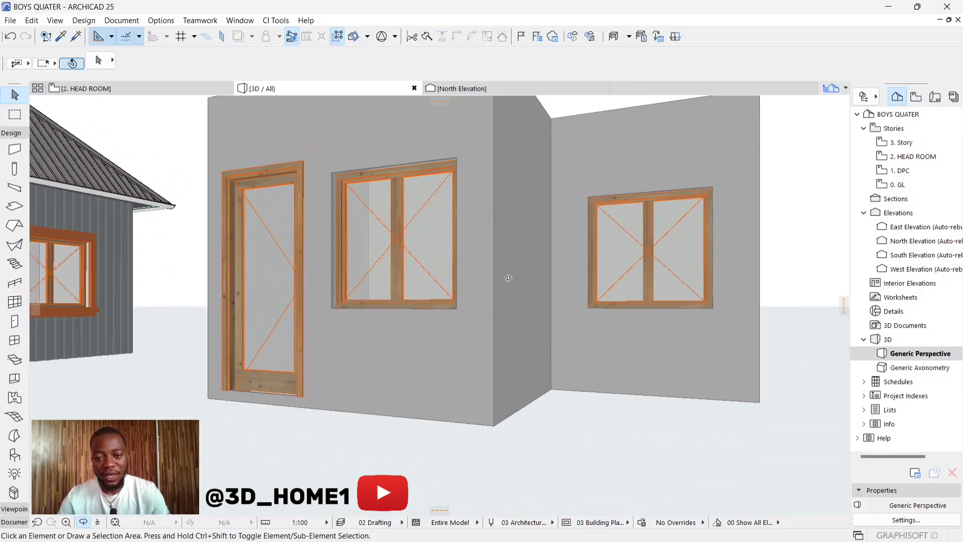
scroll(513, 315, down, 3)
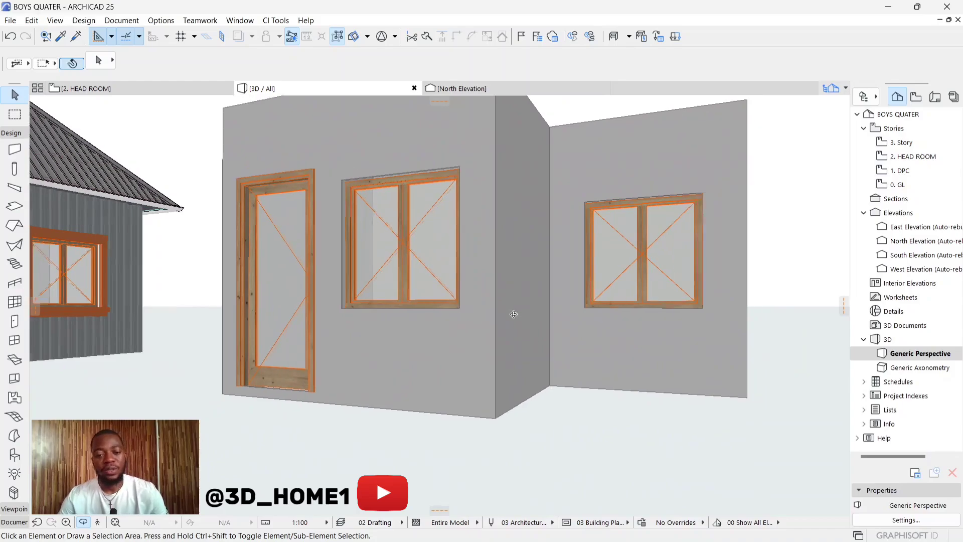
drag(514, 308, 185, 272)
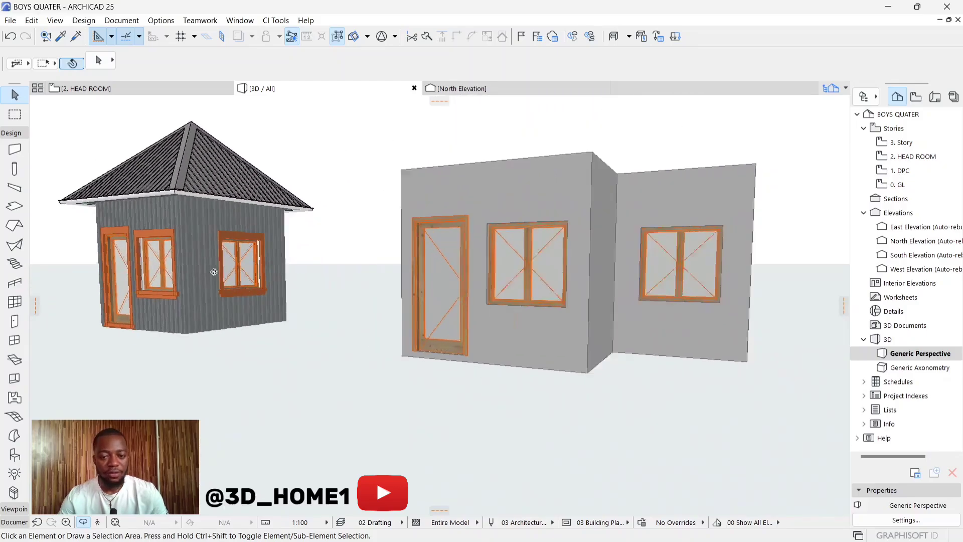
scroll(443, 269, up, 5)
scroll(443, 269, down, 4)
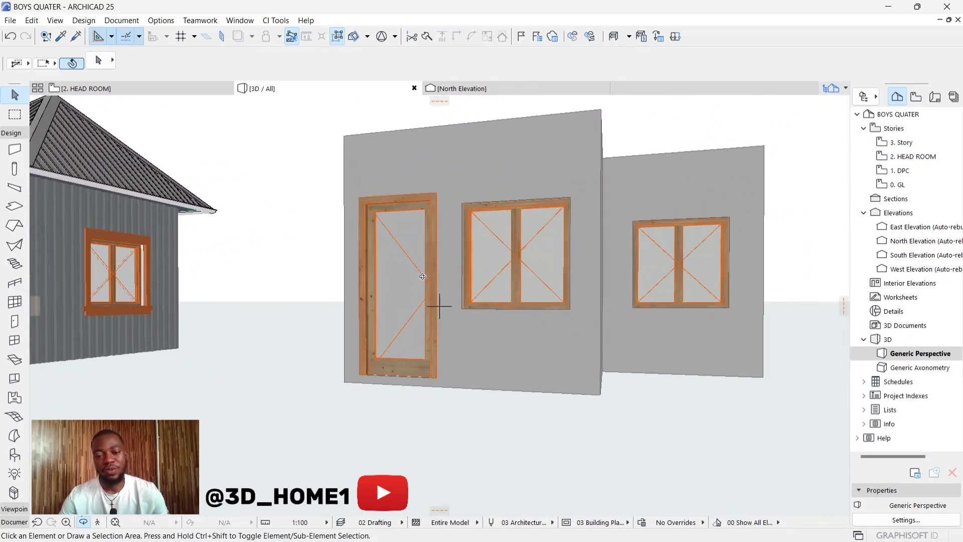
drag(424, 275, 432, 286)
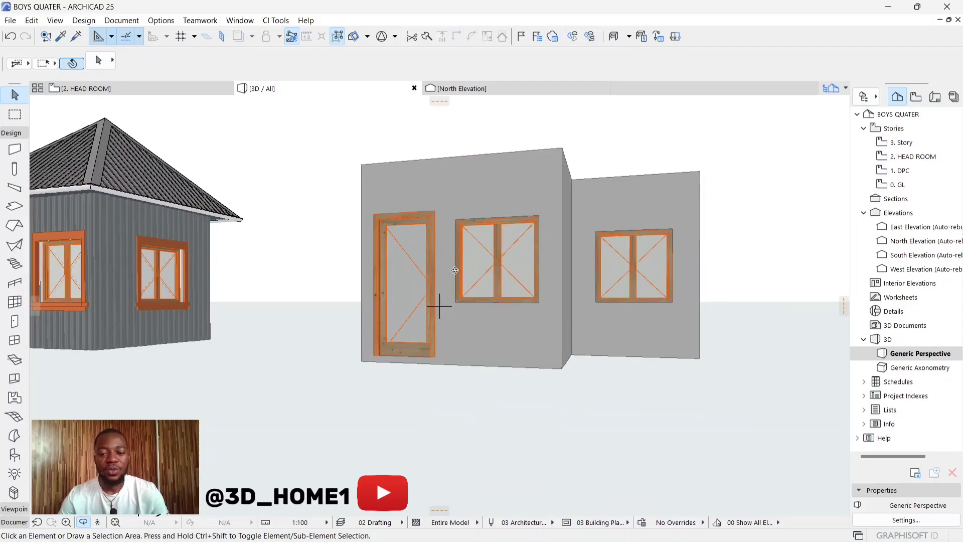
scroll(467, 276, down, 4)
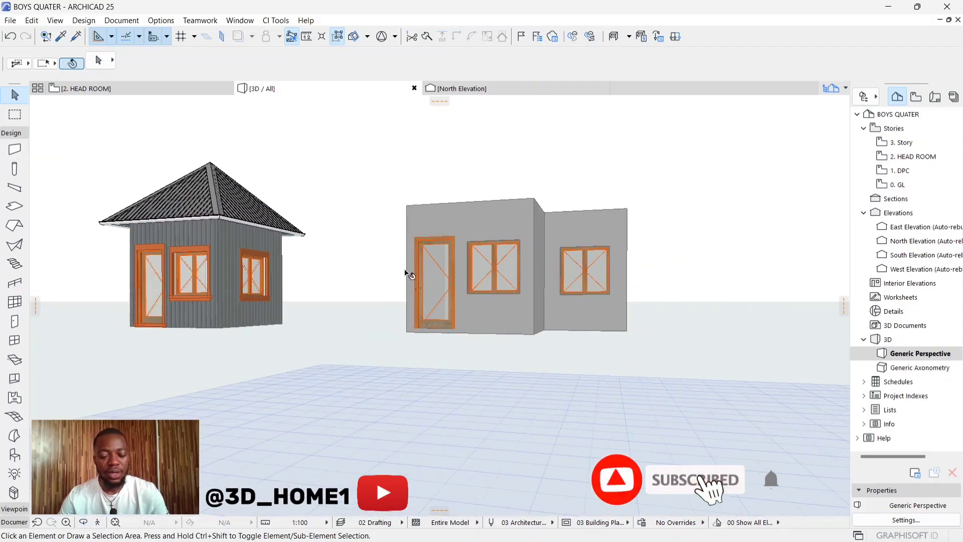
Step: Compare the corrugated room's cladding and trims with the plain L-shaped building in 3D, including a raised view into its walls
click(85, 89)
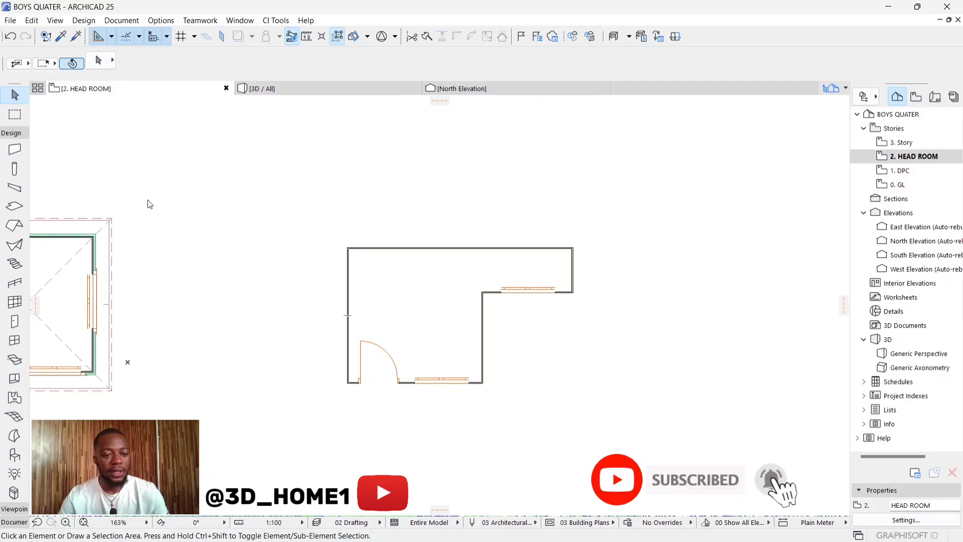
click(262, 88)
scroll(155, 276, up, 5)
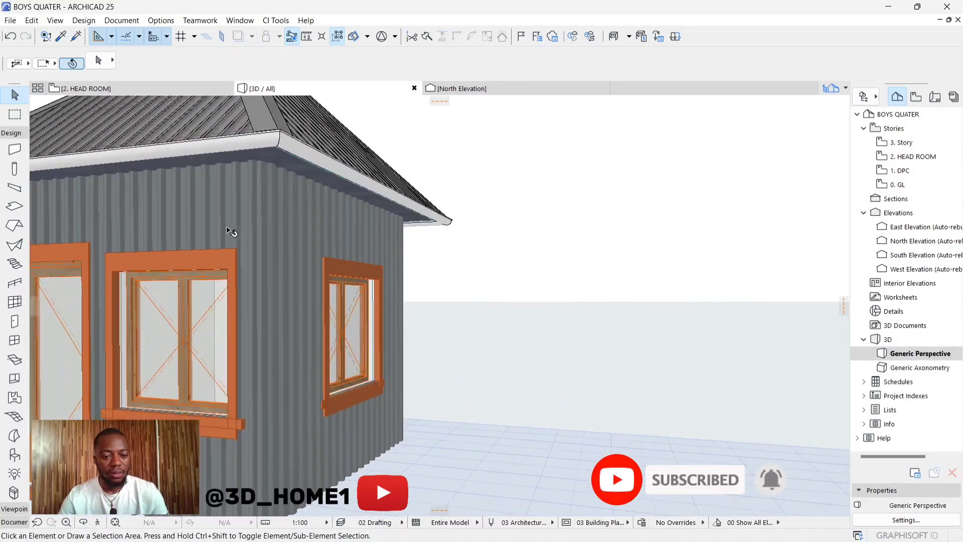
scroll(236, 216, up, 2)
scroll(281, 284, down, 6)
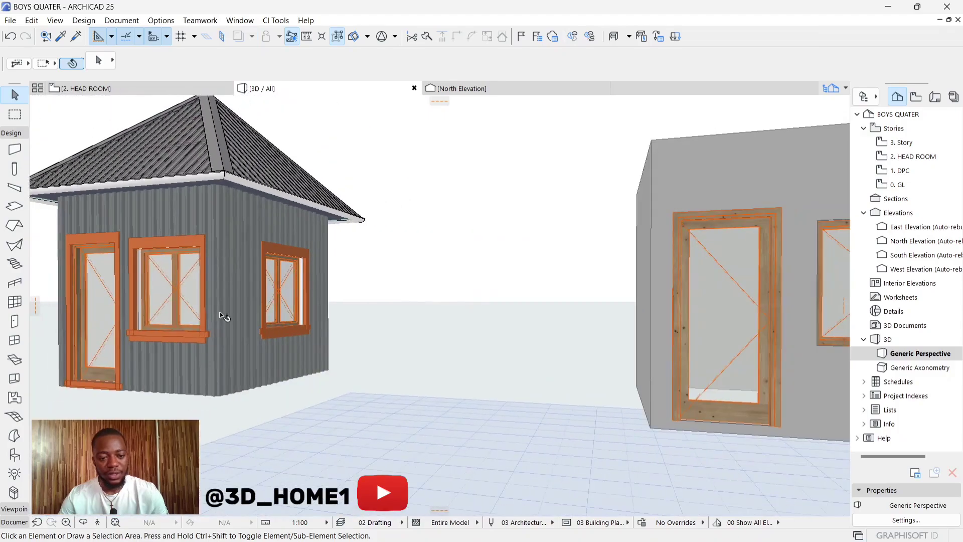
scroll(220, 315, up, 3)
scroll(172, 361, down, 3)
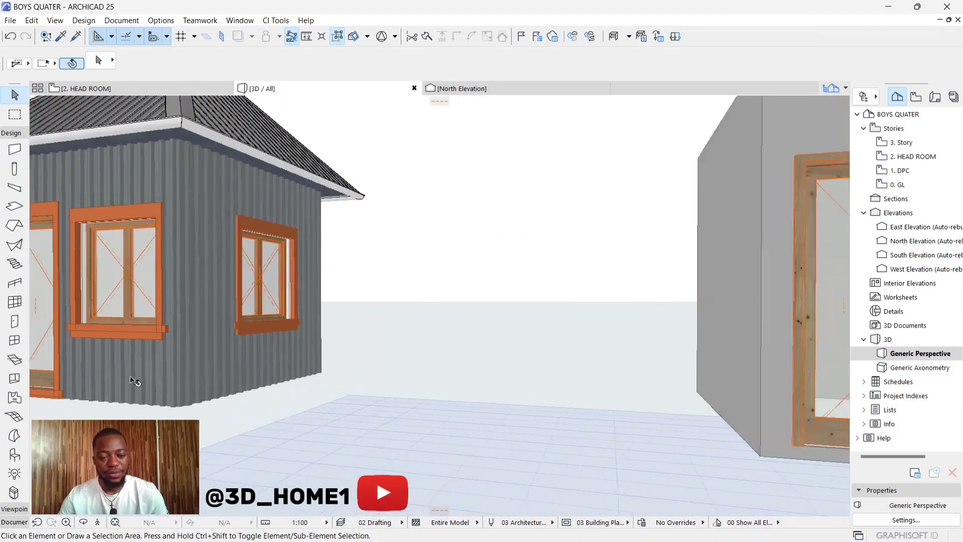
scroll(134, 381, down, 3)
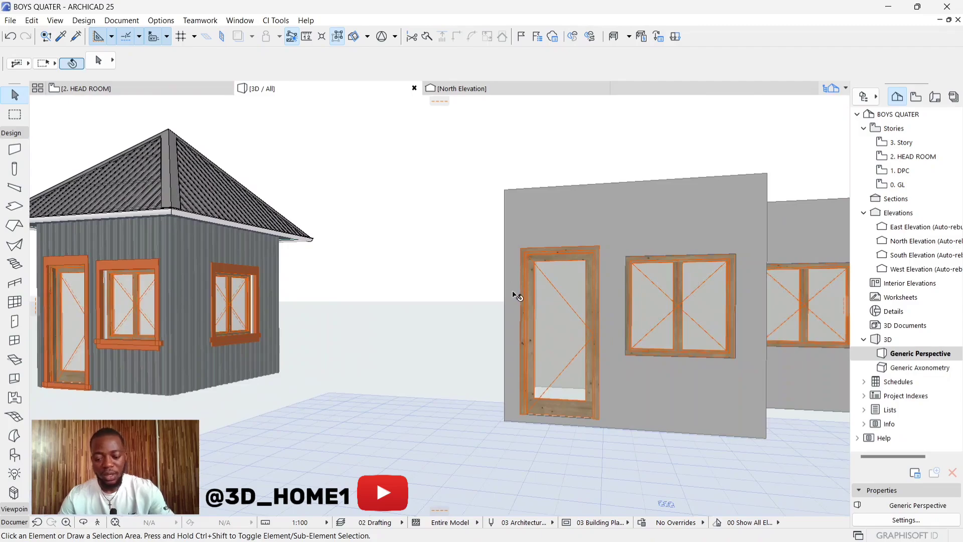
shift+middle_drag(517, 295, 432, 342)
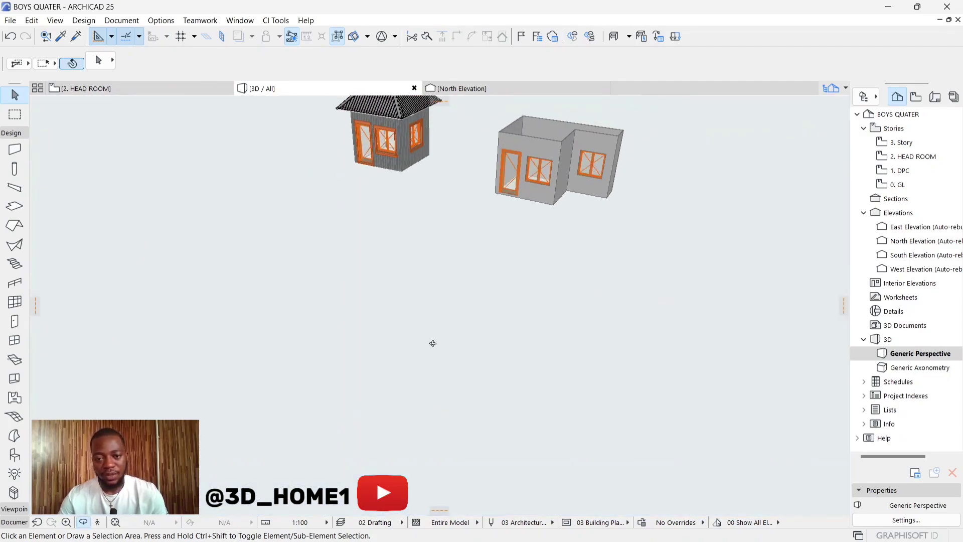
scroll(476, 180, up, 6)
scroll(489, 122, up, 6)
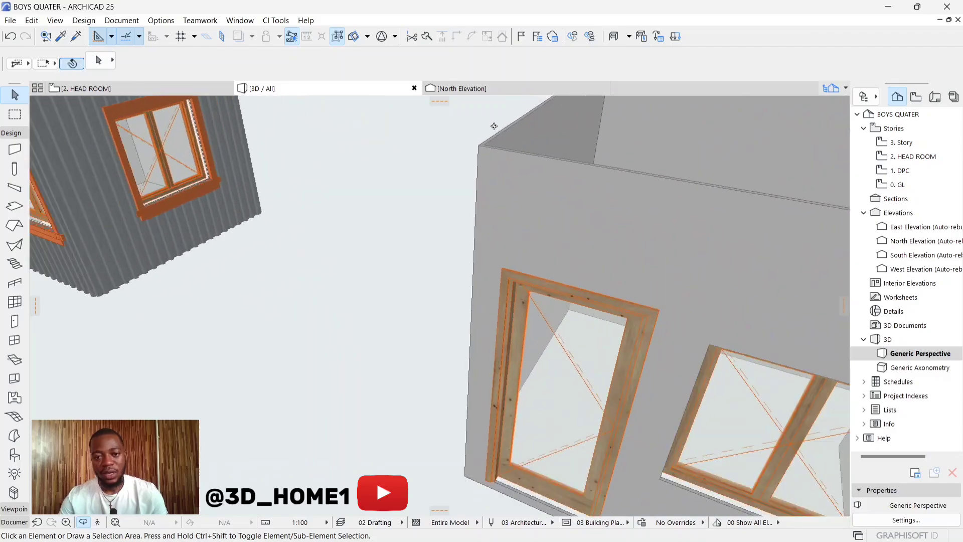
scroll(468, 208, down, 3)
scroll(473, 235, down, 8)
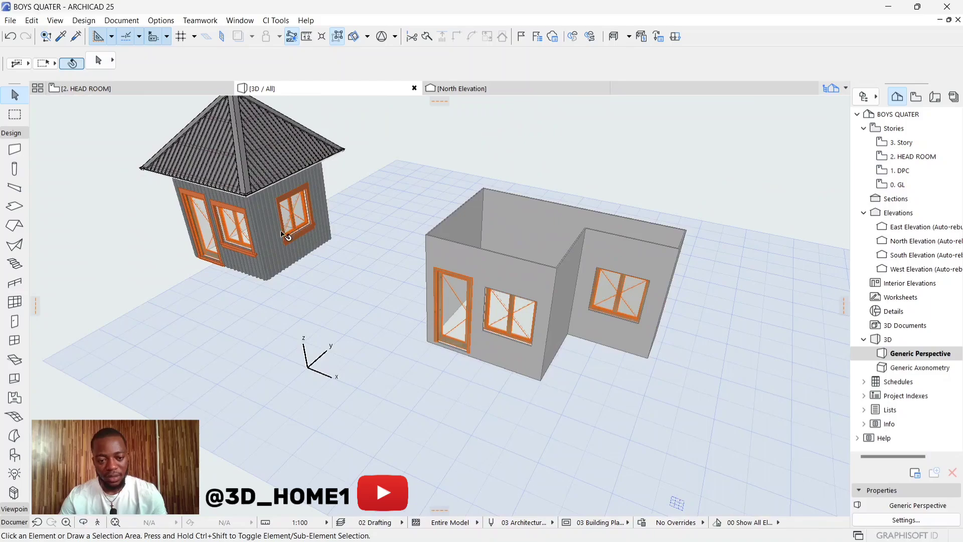
Step: Select all six walls of the L-shaped building on the 2. HEAD ROOM floor plan and locate the CI Tools Wall Coverings command
click(88, 89)
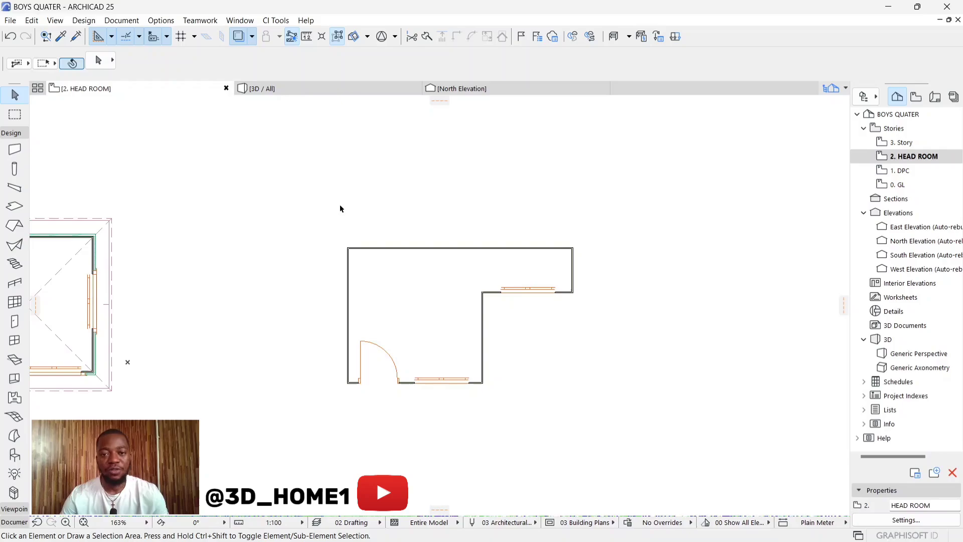
scroll(338, 301, up, 4)
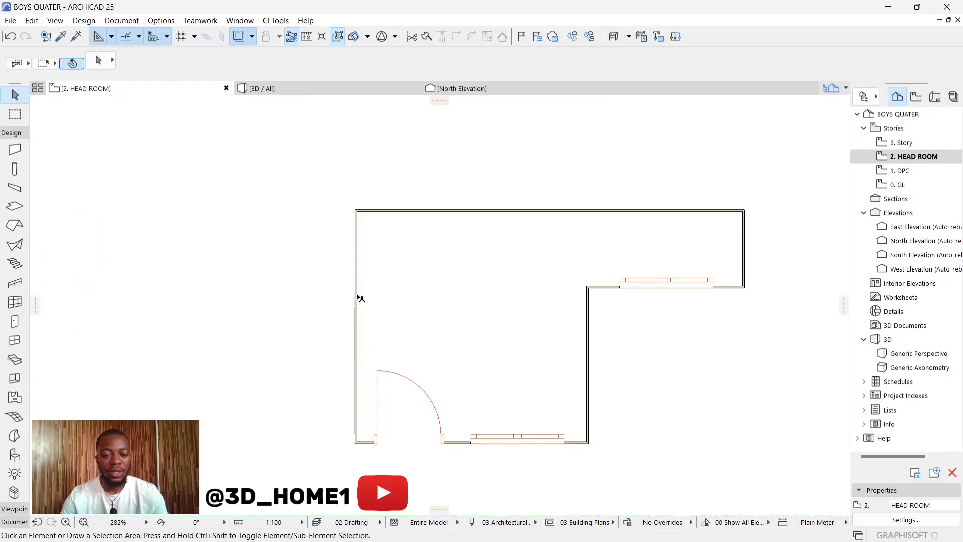
click(357, 297)
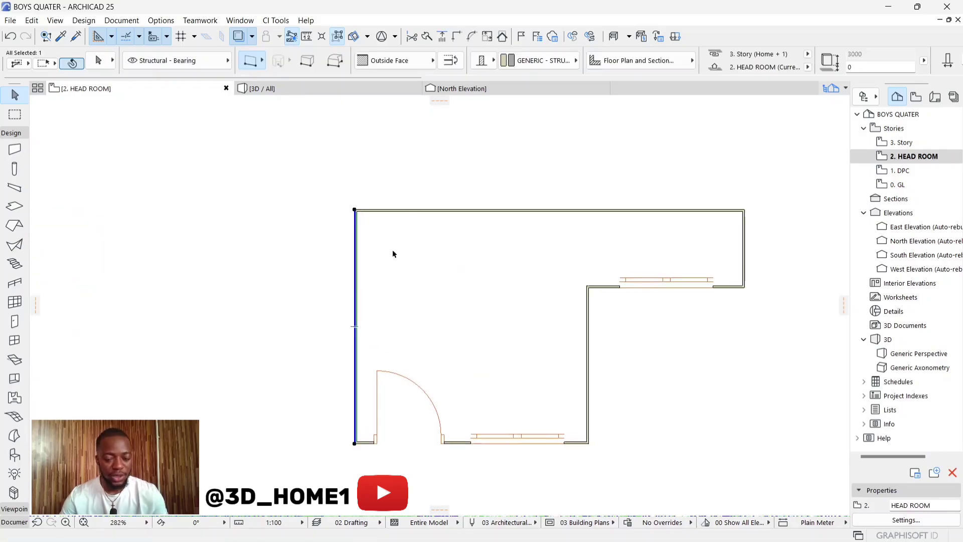
shift+click(407, 211)
shift+click(745, 244)
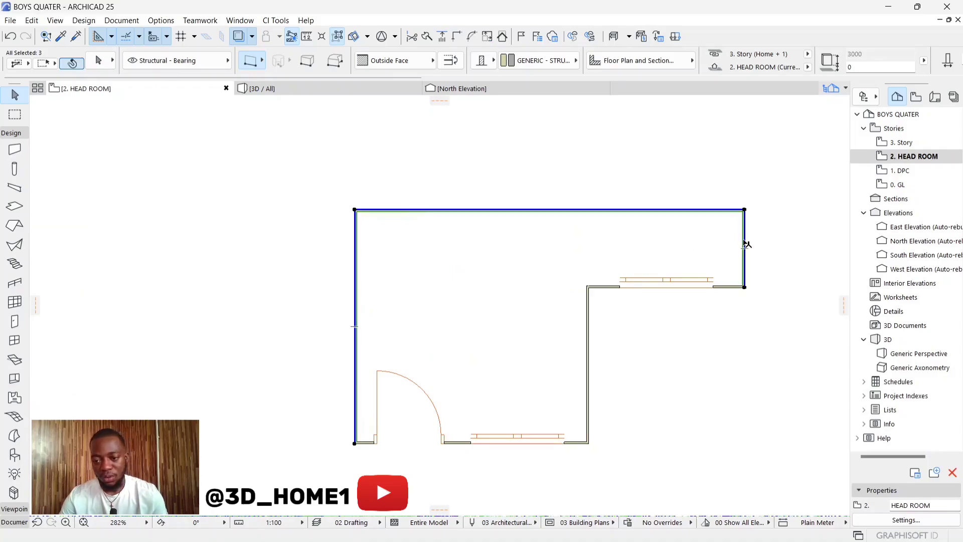
shift+click(720, 288)
shift+click(587, 345)
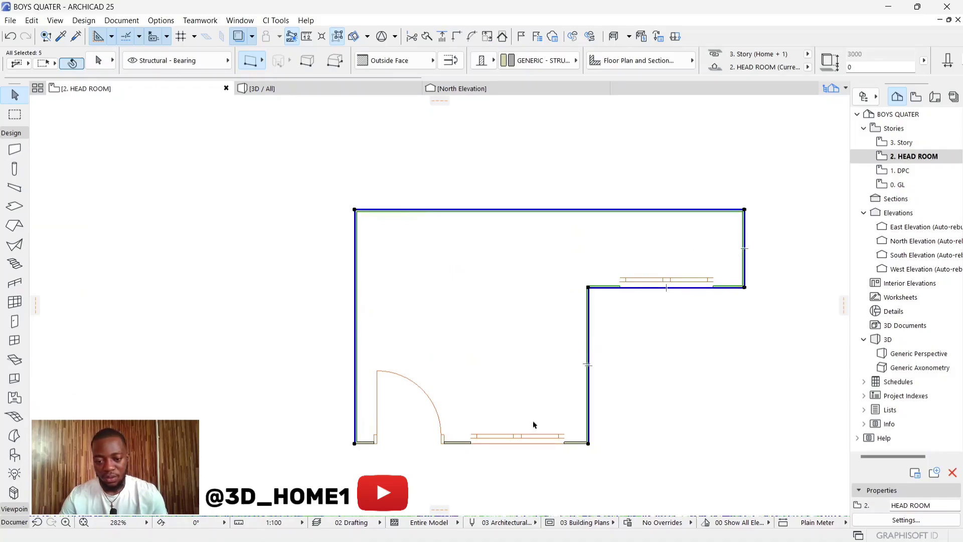
shift+click(459, 444)
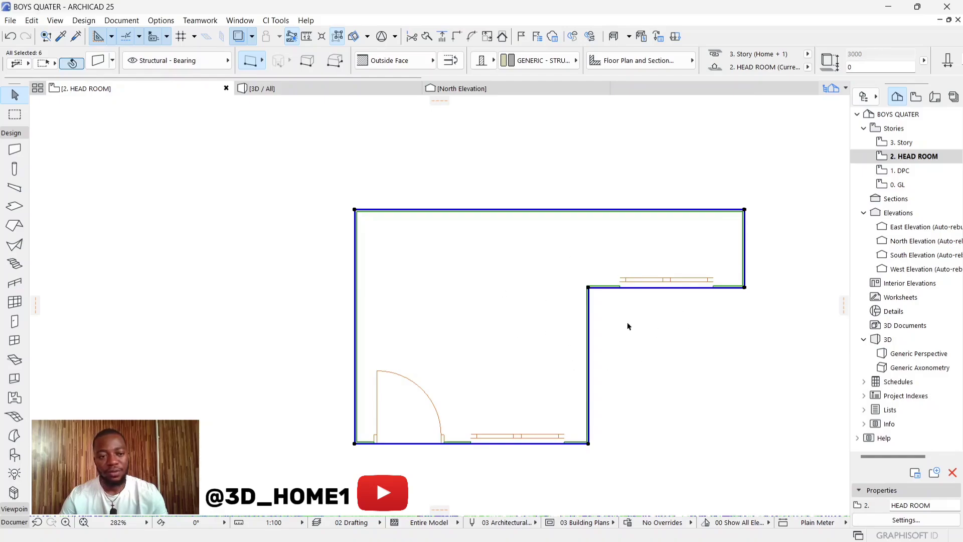
click(276, 20)
mouse_move(321, 82)
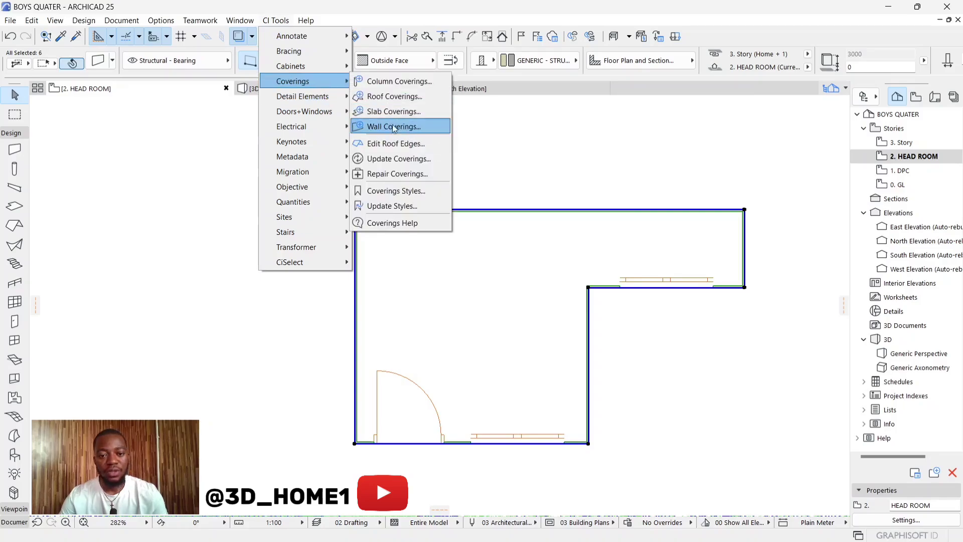
key(Escape)
key(Escape)
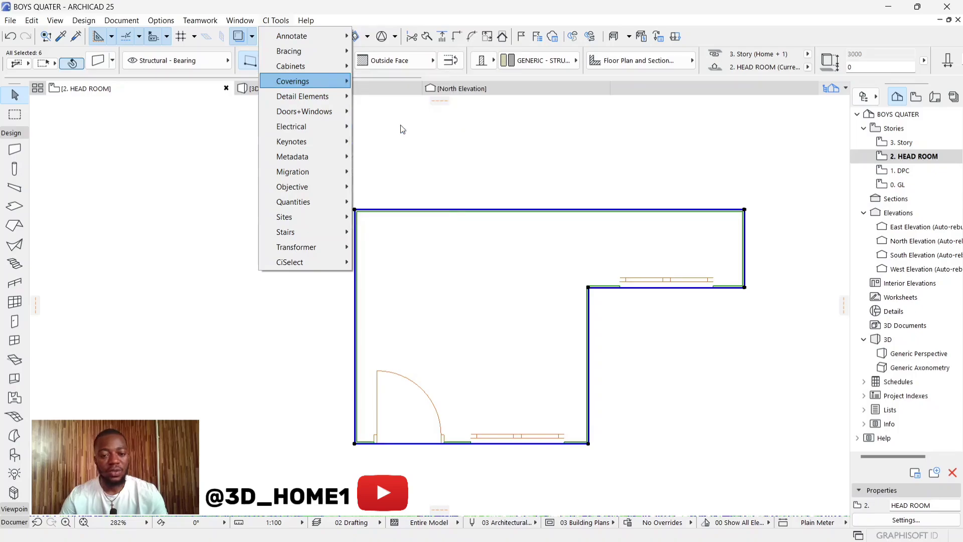
Step: Try to use the CI Tools Wall Coverings command on five of the L-shaped building's walls selected in the 3D view
click(307, 90)
scroll(531, 273, up, 3)
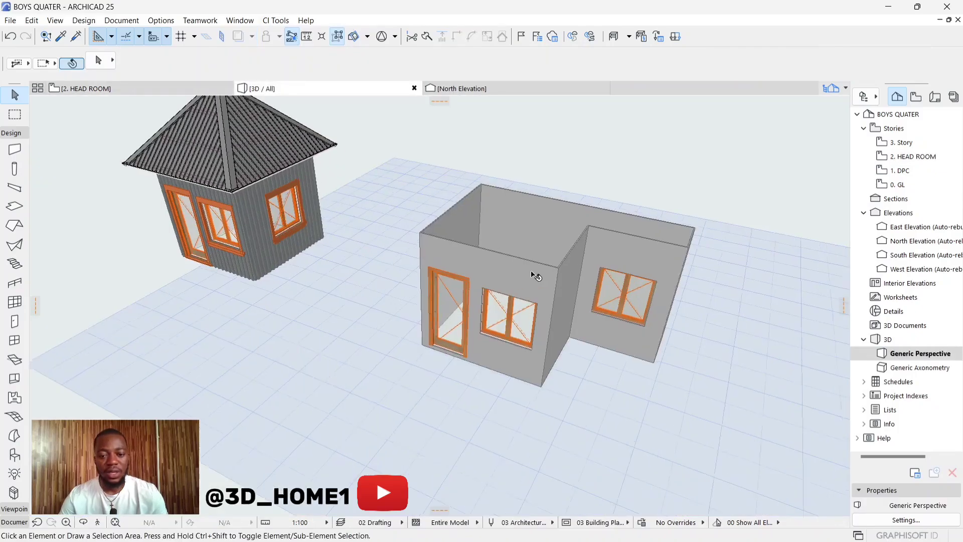
click(531, 273)
shift+click(577, 256)
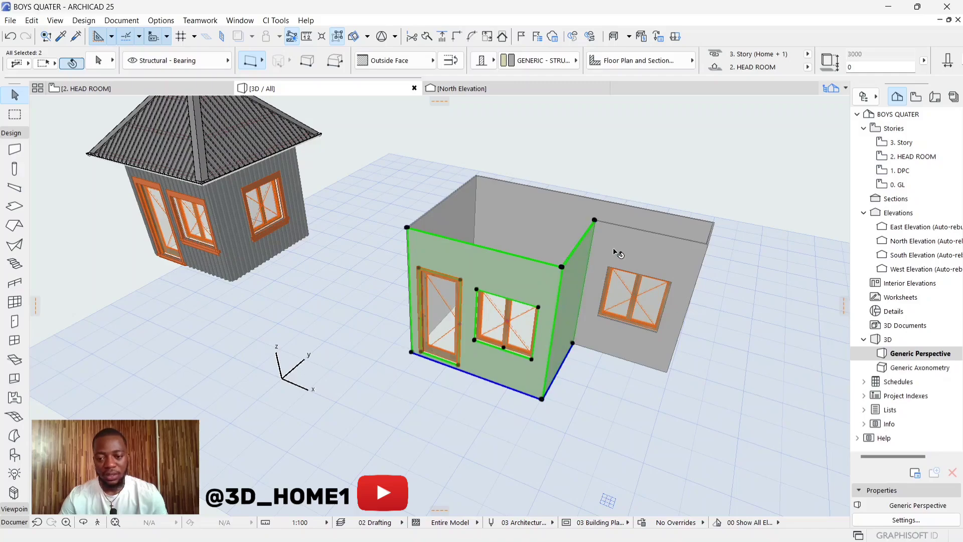
shift+click(626, 241)
shift+click(625, 215)
shift+click(467, 206)
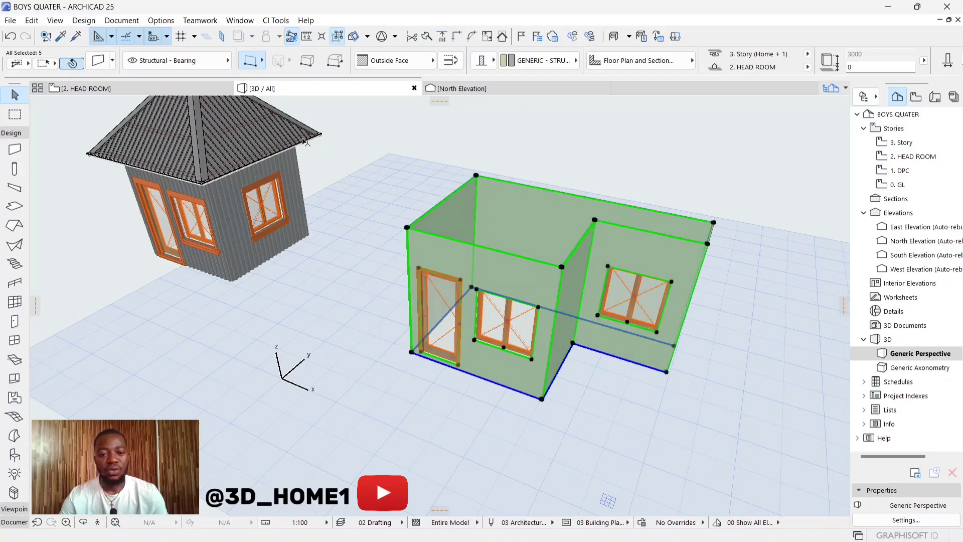
click(276, 20)
mouse_move(315, 83)
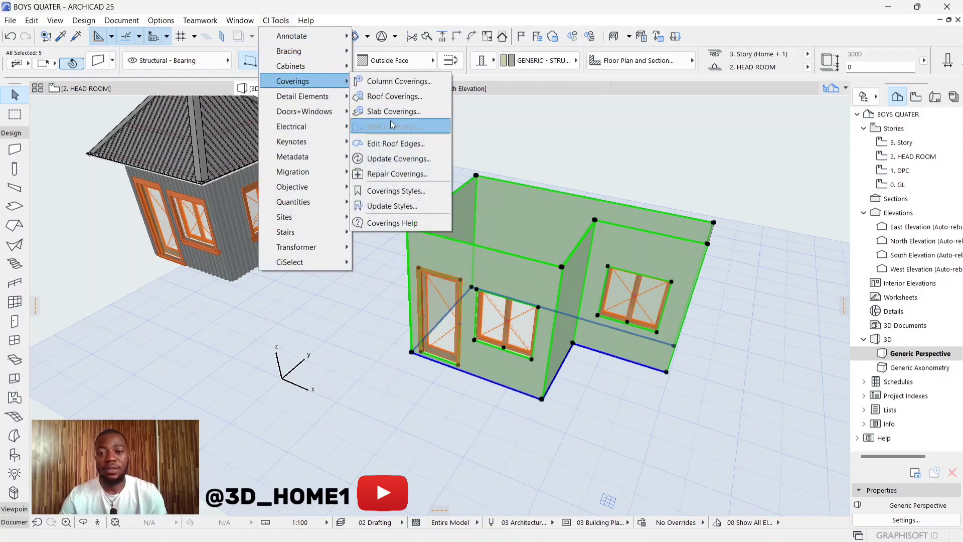
key(Escape)
key(Escape)
key(Escape)
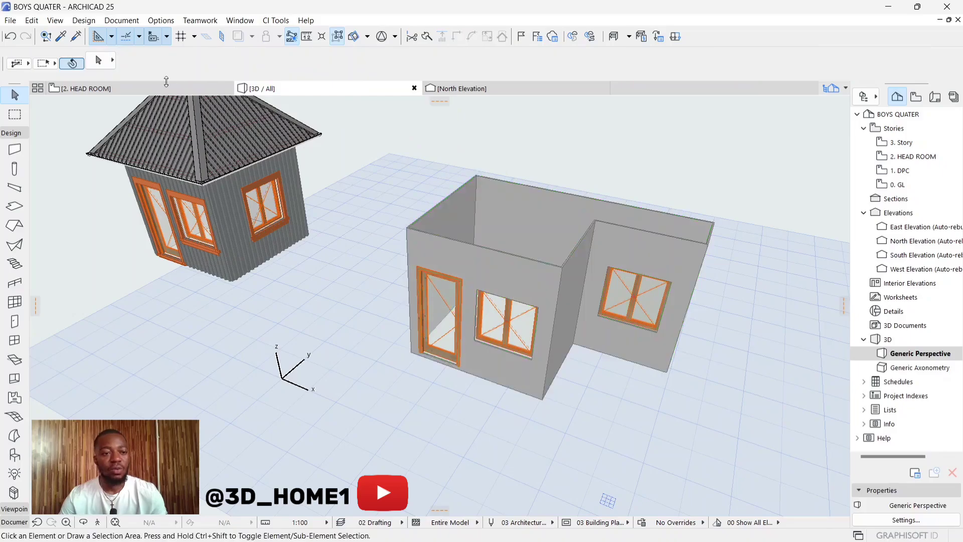
Step: Return to the 2. HEAD ROOM floor plan and select all six walls of the L-shaped building
click(165, 86)
click(461, 212)
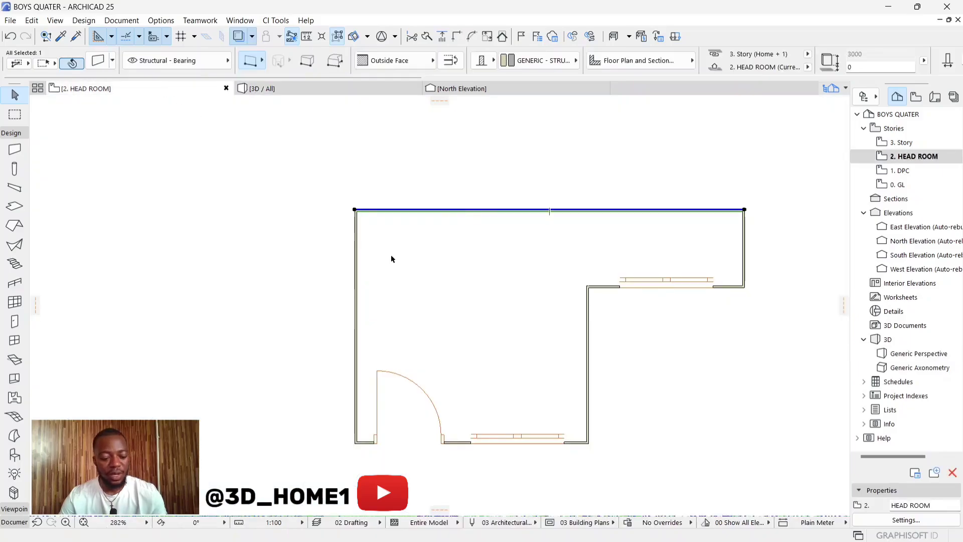
shift+click(361, 268)
shift+click(590, 318)
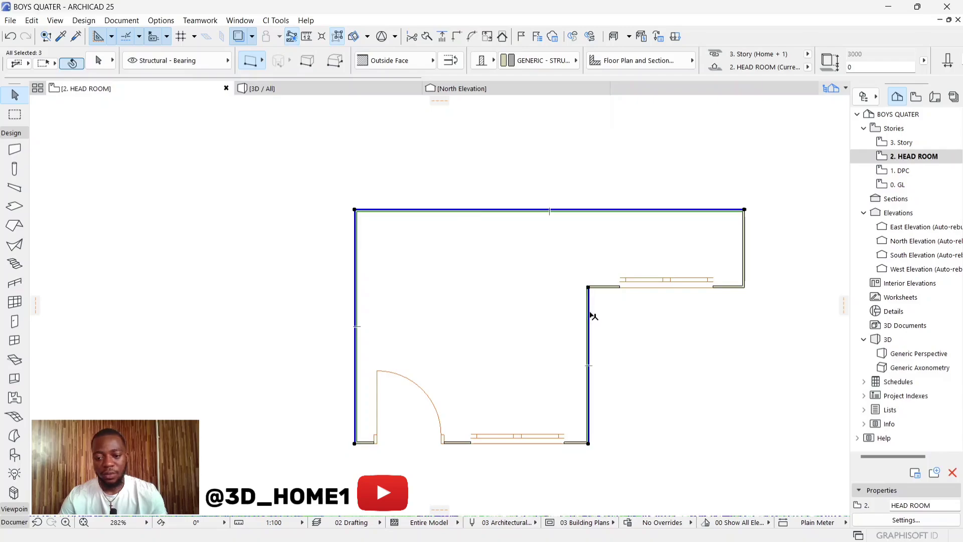
shift+click(618, 289)
shift+click(745, 262)
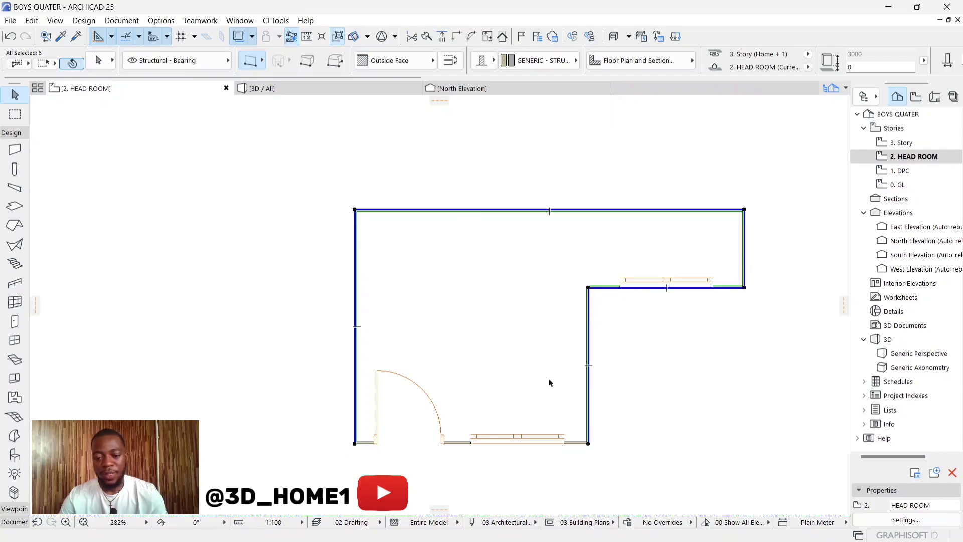
shift+click(454, 443)
Step: Open the CI Tools Wall Coverings settings for the six selected walls and set the cladding split to No Splits
click(272, 20)
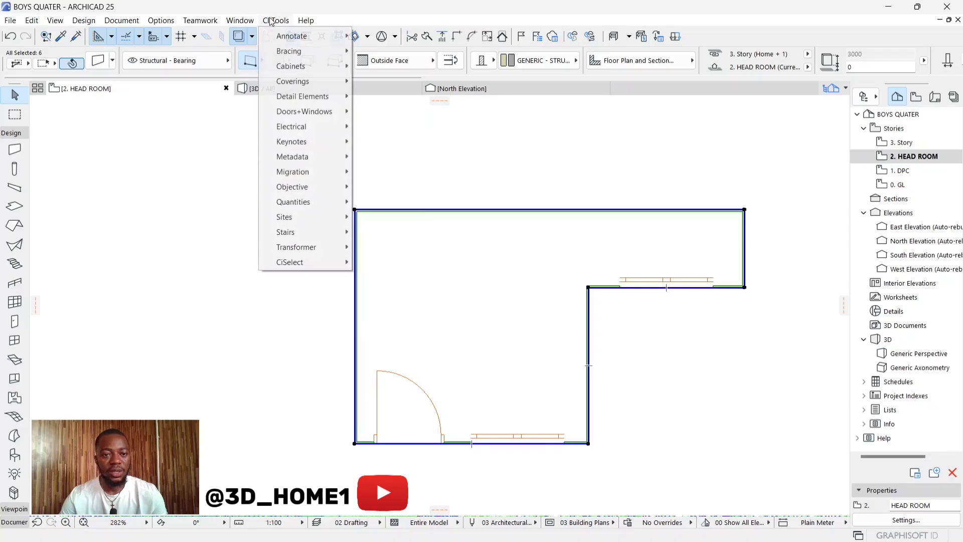
mouse_move(306, 86)
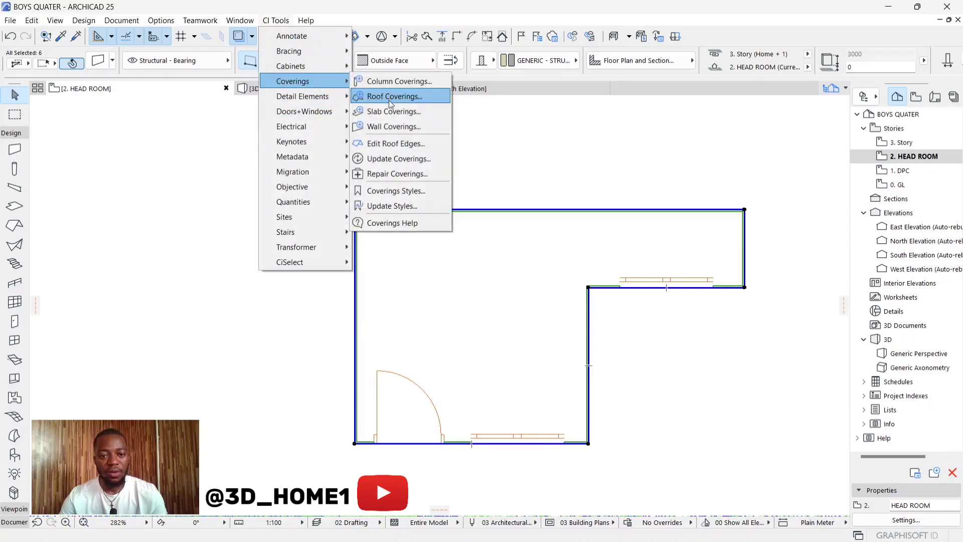
click(406, 127)
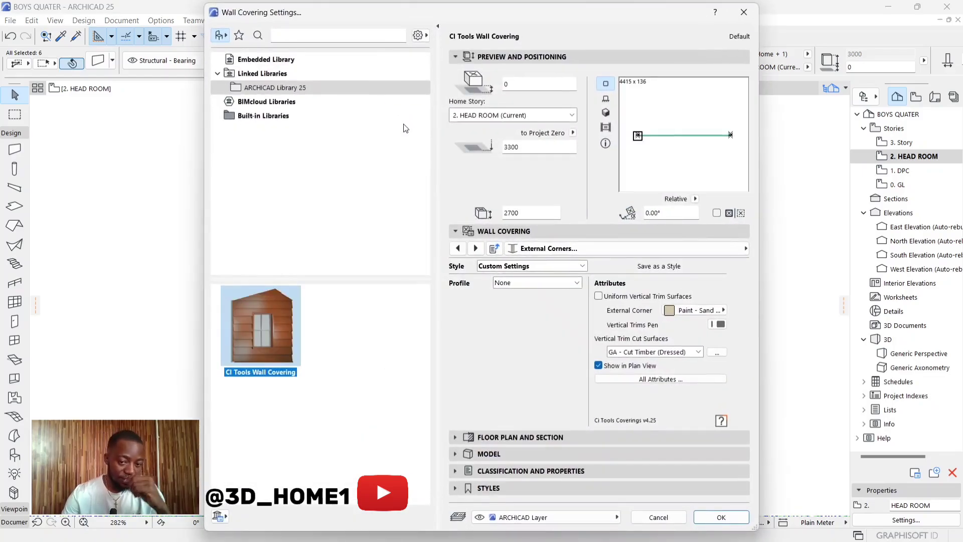
click(457, 248)
click(458, 248)
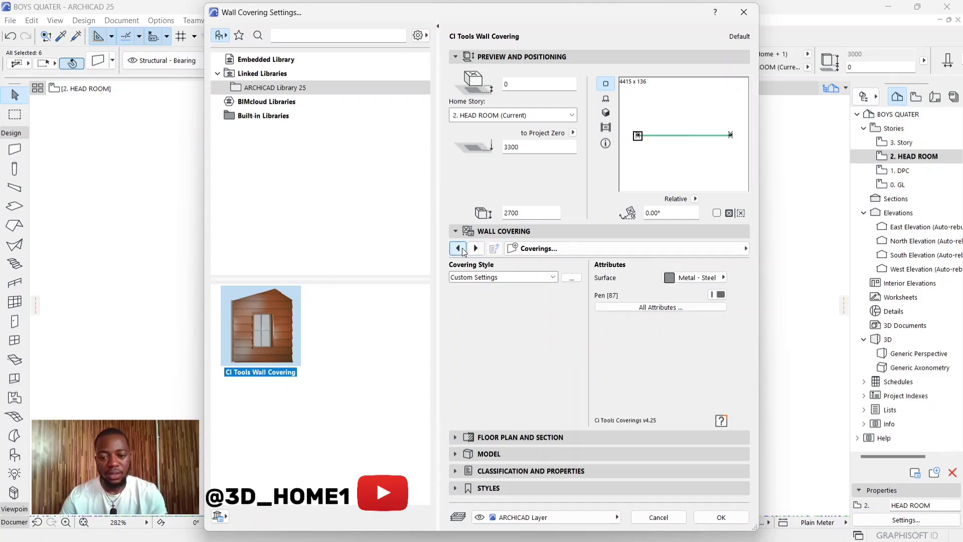
click(462, 249)
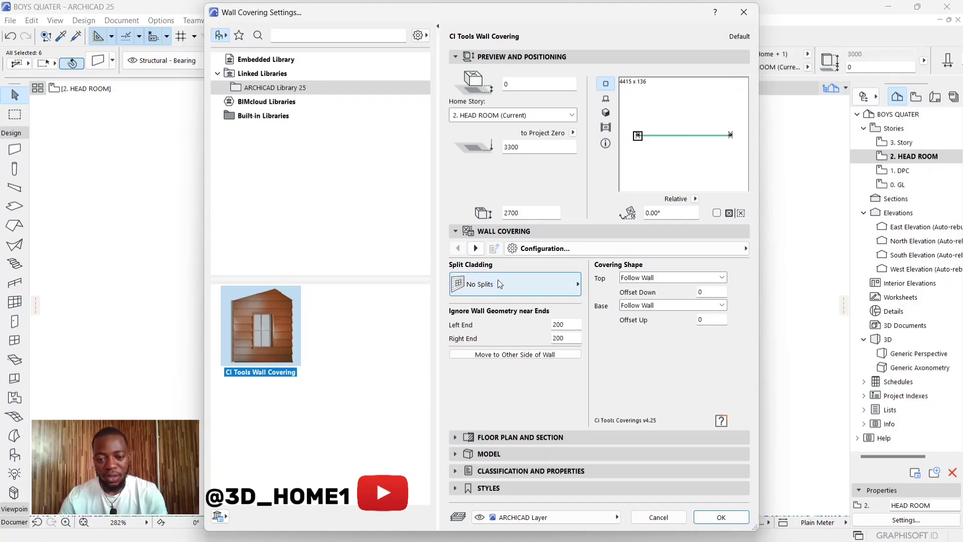
click(525, 284)
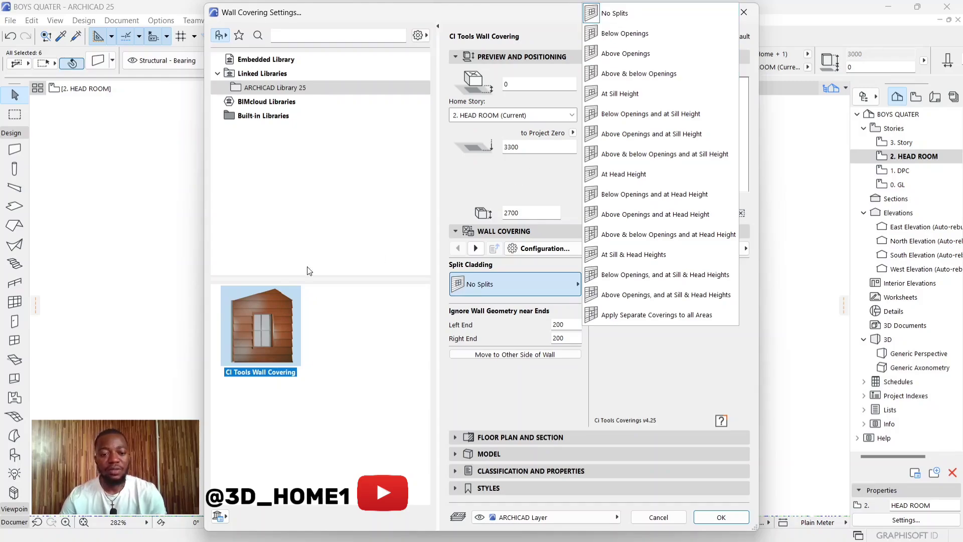
click(621, 14)
Step: Try the Weatherboards profile in the wall covering's Covering settings and switch the profile back to Ribbed
click(476, 248)
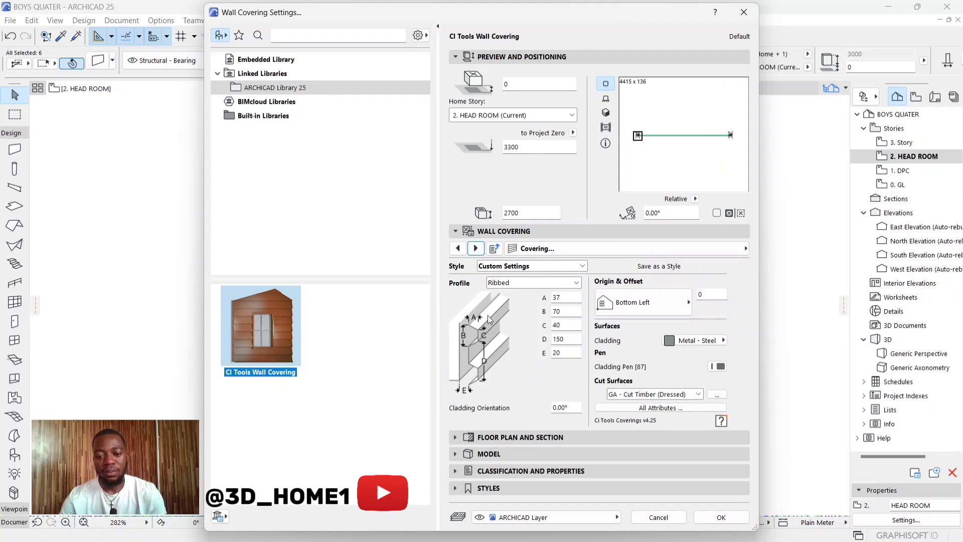
click(522, 284)
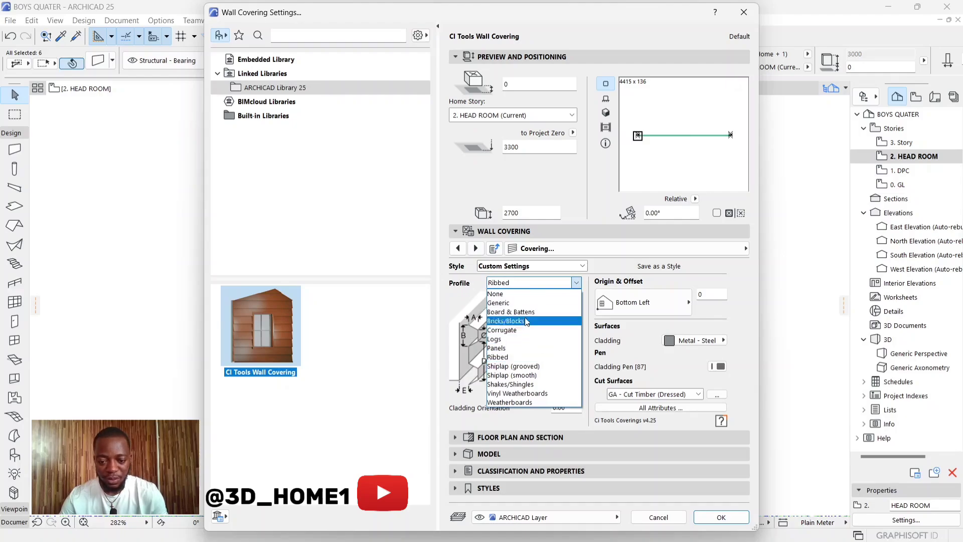
click(513, 403)
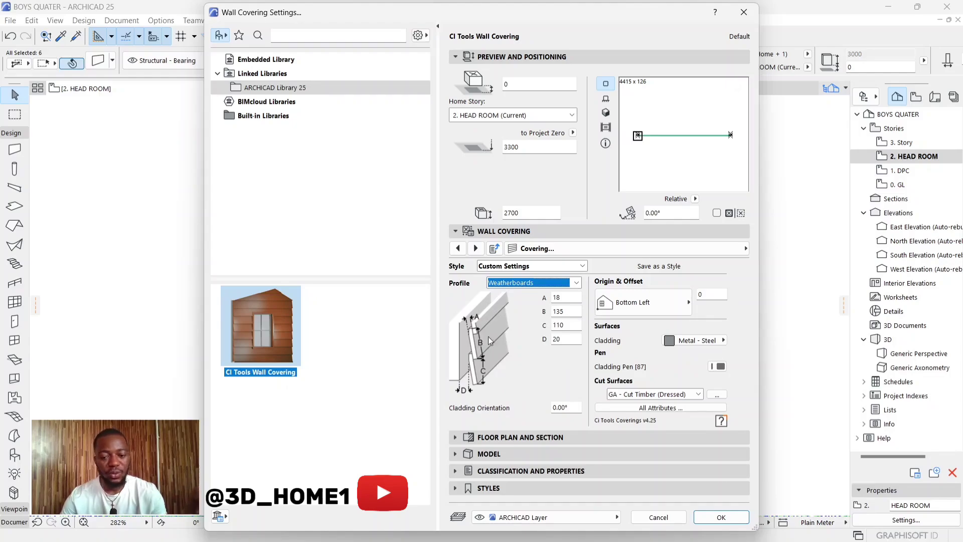
click(527, 283)
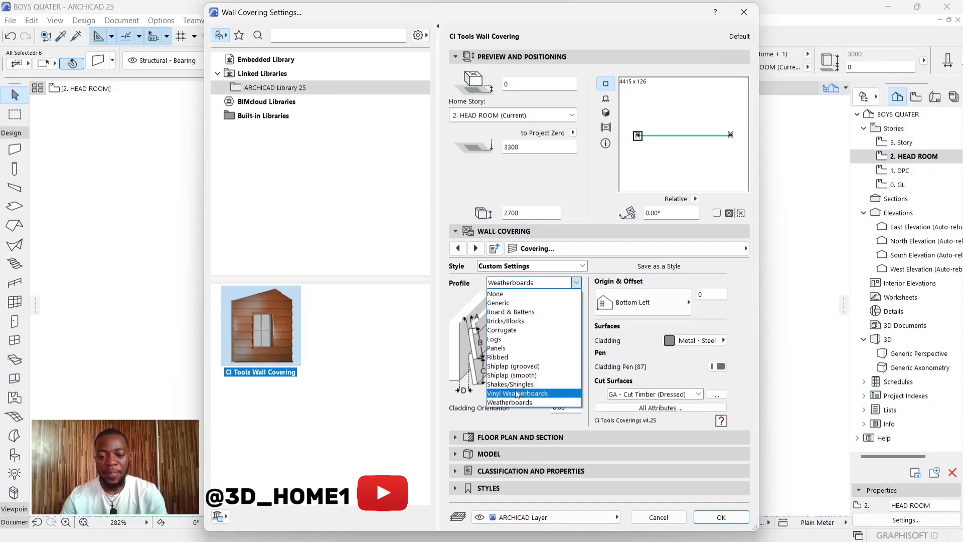
click(500, 358)
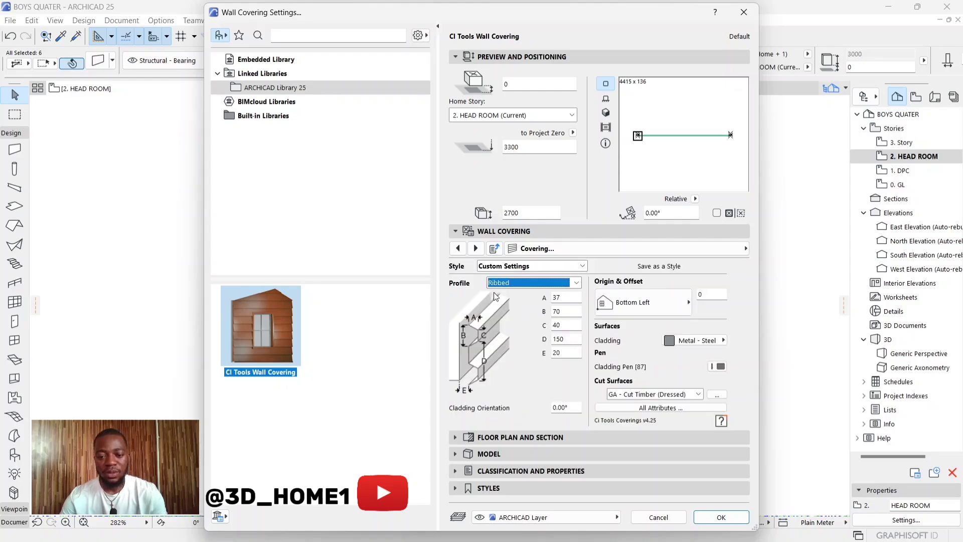
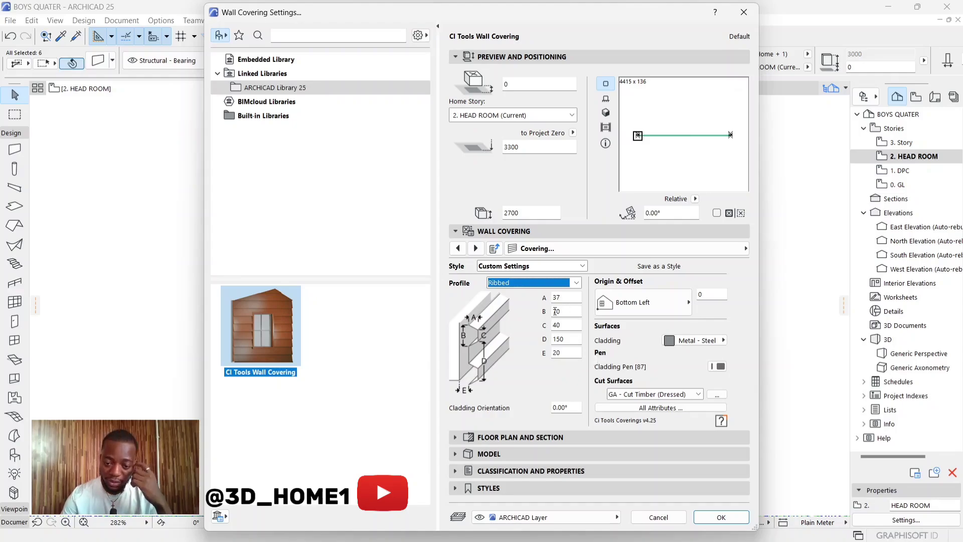
Step: Set the wall covering's cladding surface to Plastic - Laminate and apply the covering settings
click(671, 341)
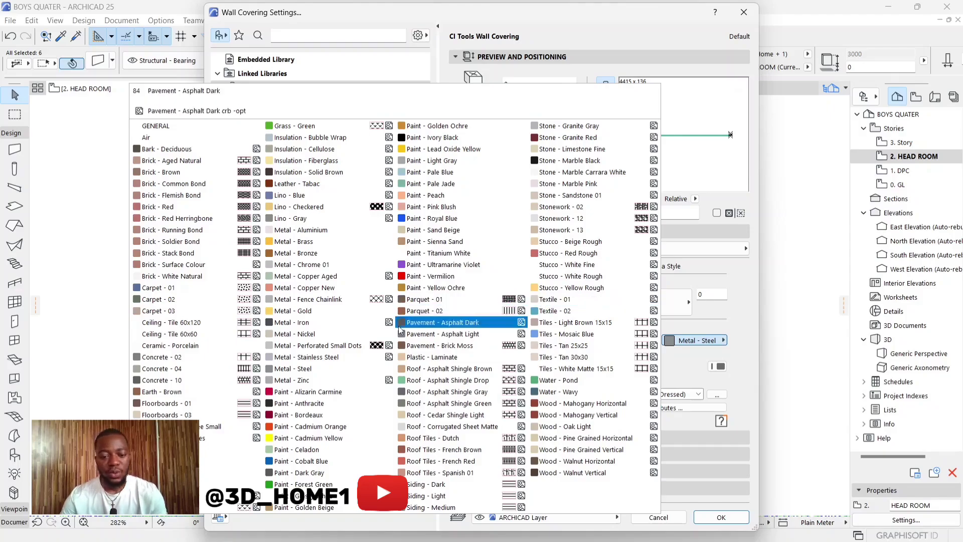
click(457, 362)
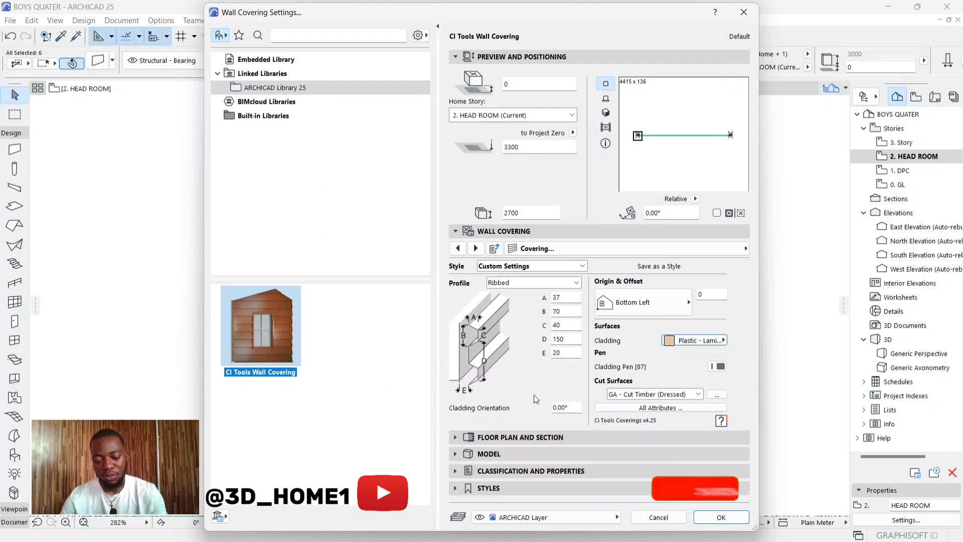
click(721, 519)
Step: Place the coverings on the outer side of the L-shaped building's walls and clear the wall selection
scroll(554, 386, down, 3)
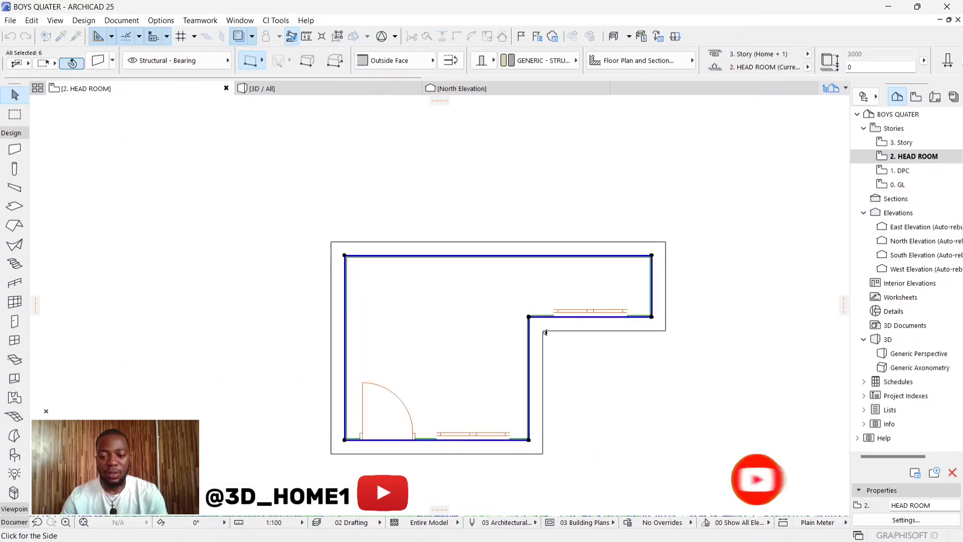
scroll(538, 323, up, 2)
scroll(537, 321, up, 5)
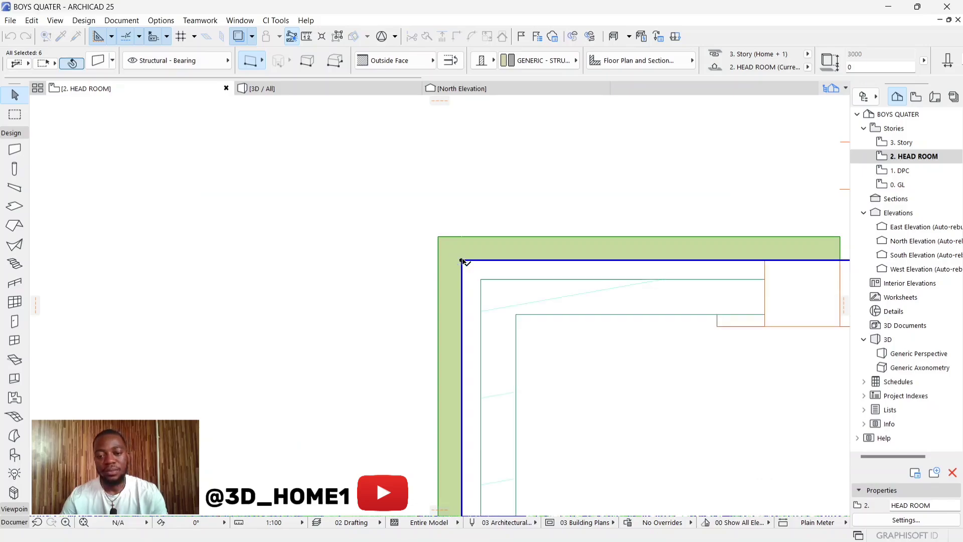
scroll(497, 317, down, 4)
scroll(555, 301, down, 3)
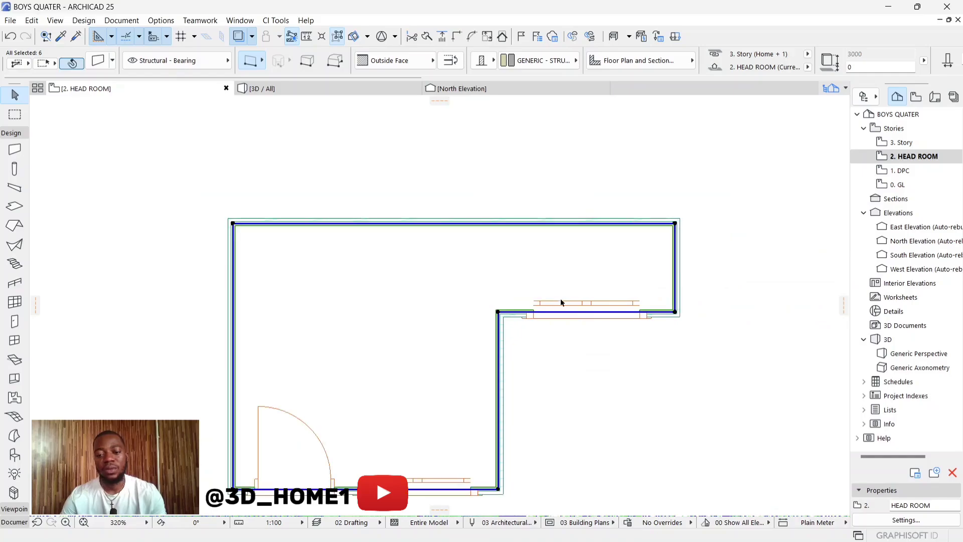
click(593, 400)
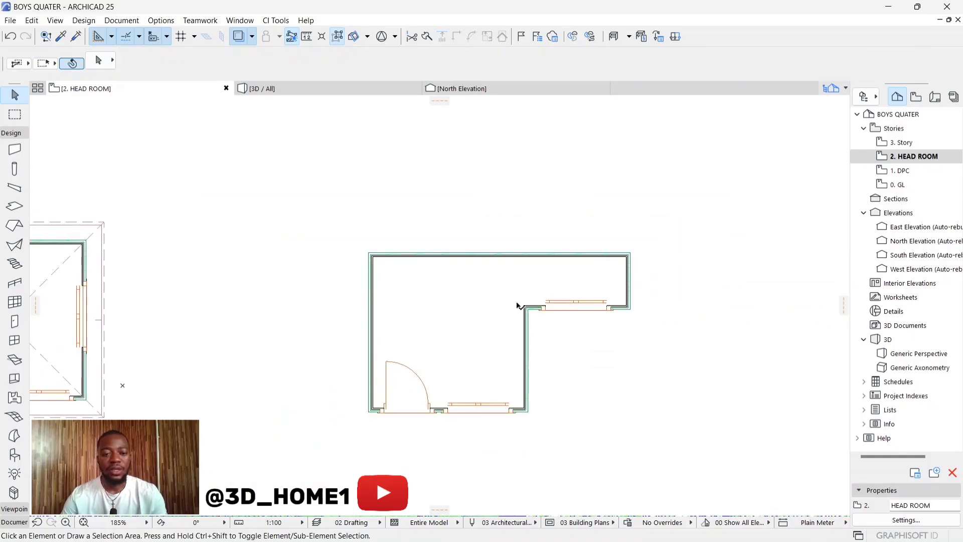
Step: Examine the cladding on the L-shaped building in the 3D view and compare its rib direction with the neighbouring room
click(285, 88)
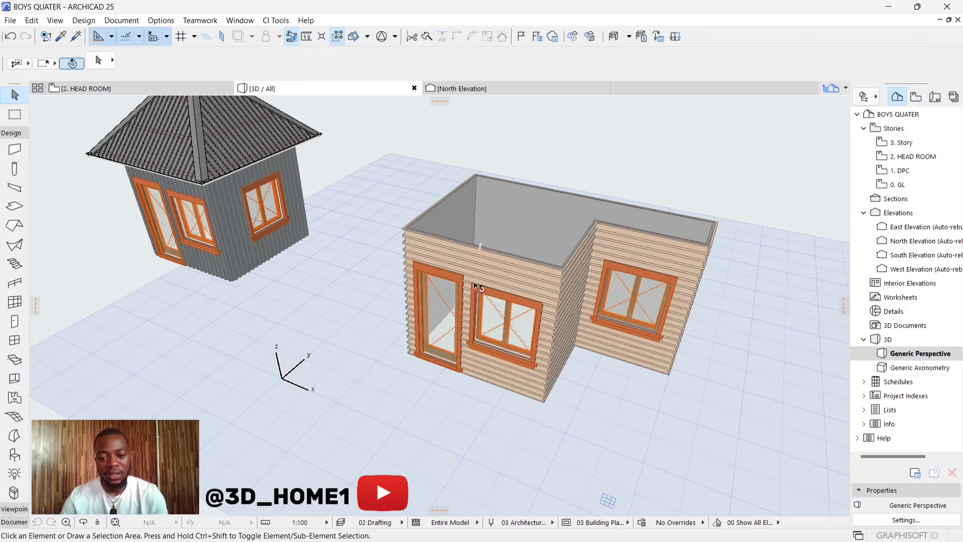
shift+middle_drag(545, 344, 550, 350)
scroll(551, 362, up, 6)
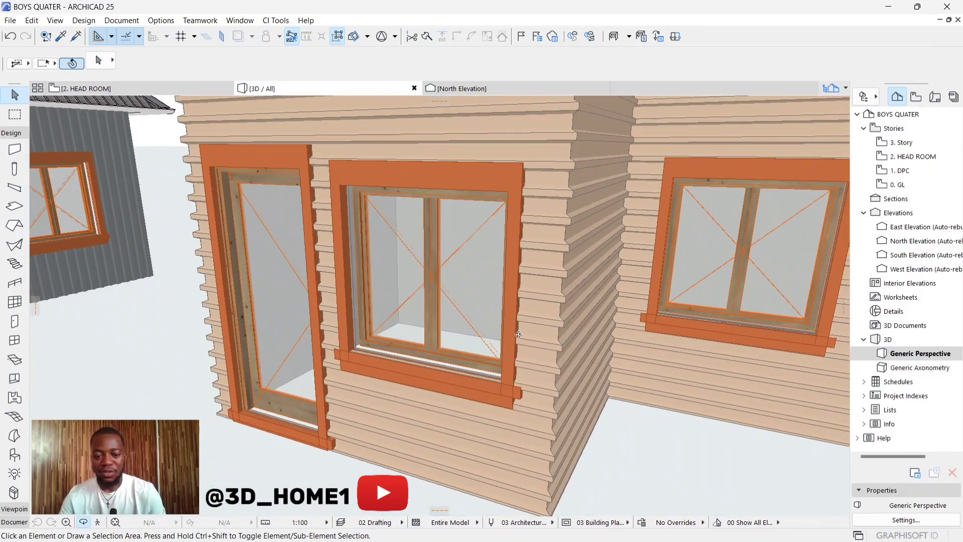
drag(518, 335, 396, 311)
scroll(554, 304, down, 3)
scroll(563, 315, up, 4)
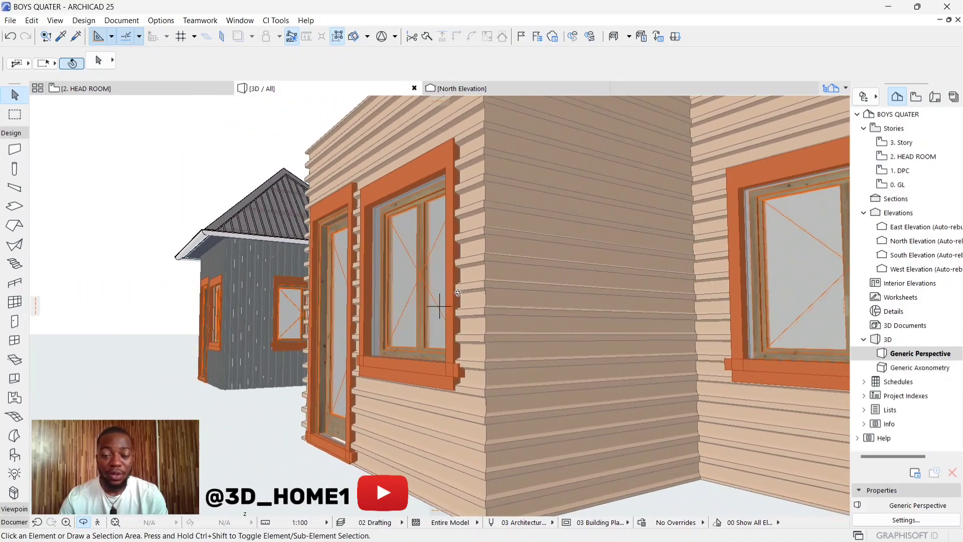
drag(458, 292, 488, 322)
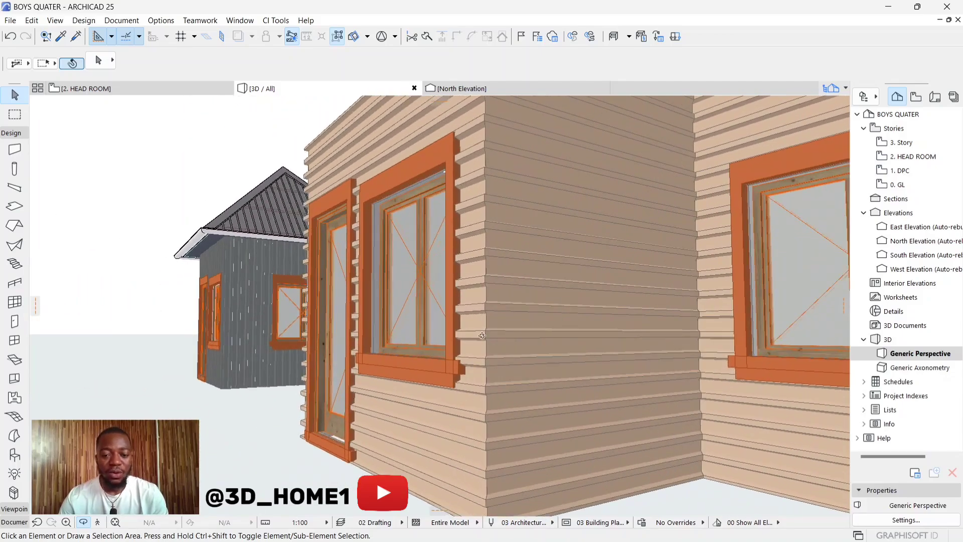
scroll(417, 348, up, 5)
scroll(446, 260, down, 4)
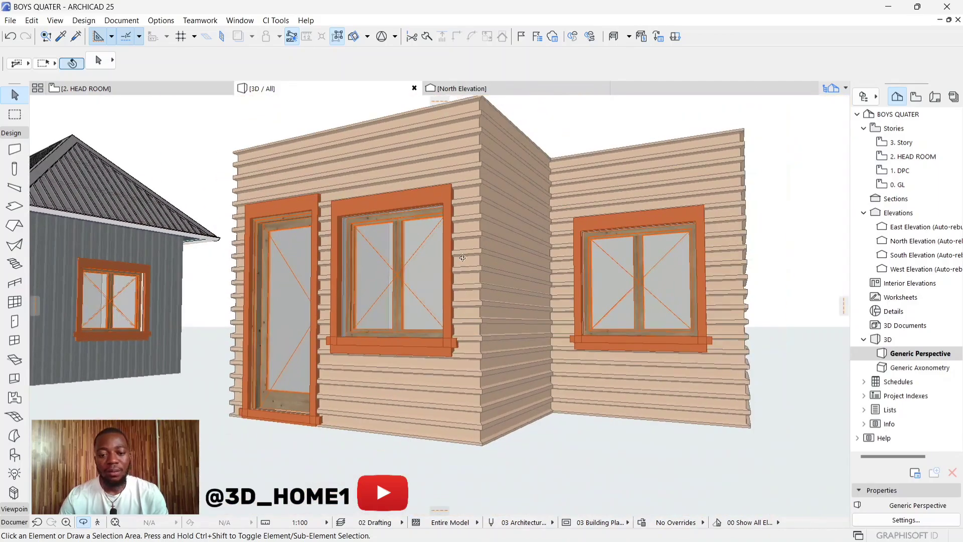
scroll(468, 315, down, 3)
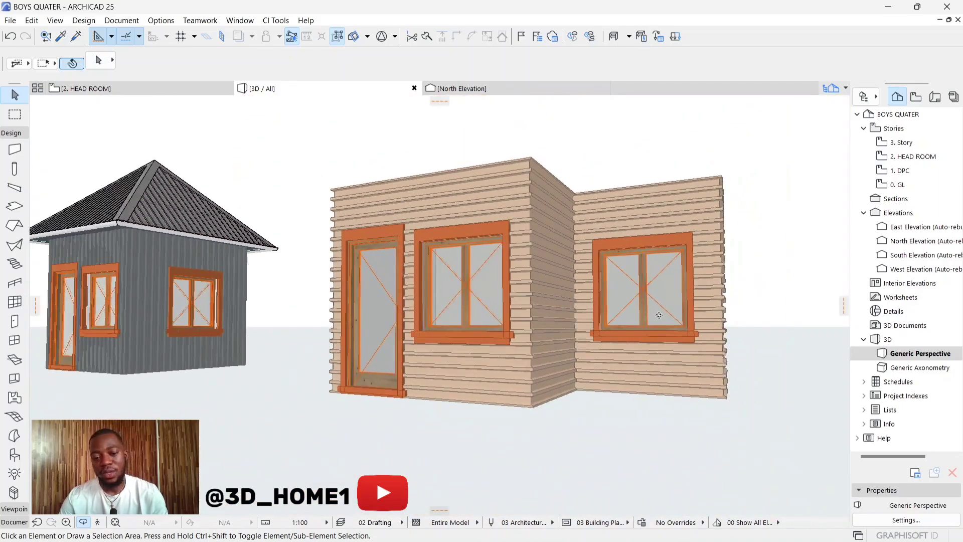
scroll(204, 286, up, 7)
scroll(204, 282, down, 2)
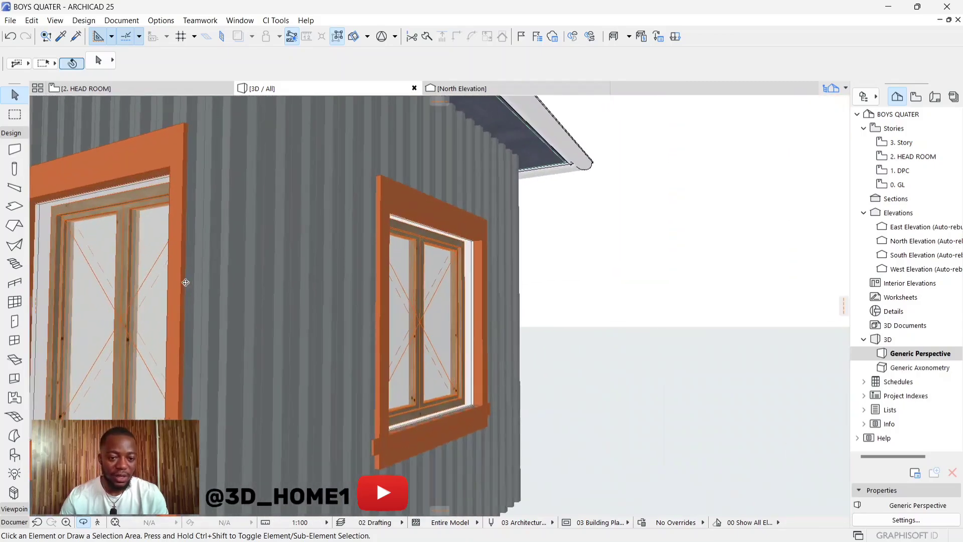
scroll(318, 284, up, 5)
scroll(258, 286, down, 4)
scroll(178, 239, up, 2)
scroll(185, 251, down, 5)
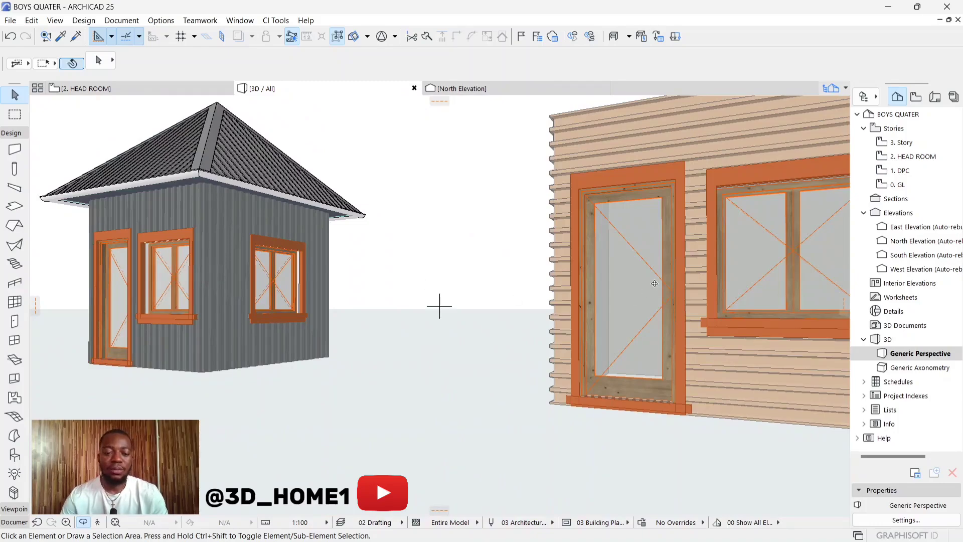
scroll(446, 340, down, 2)
scroll(619, 261, up, 1)
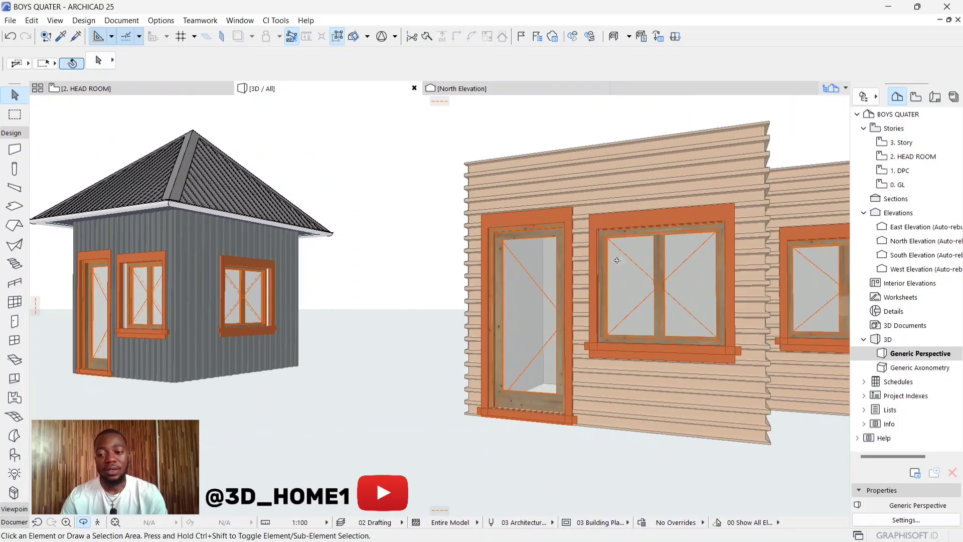
scroll(324, 398, down, 2)
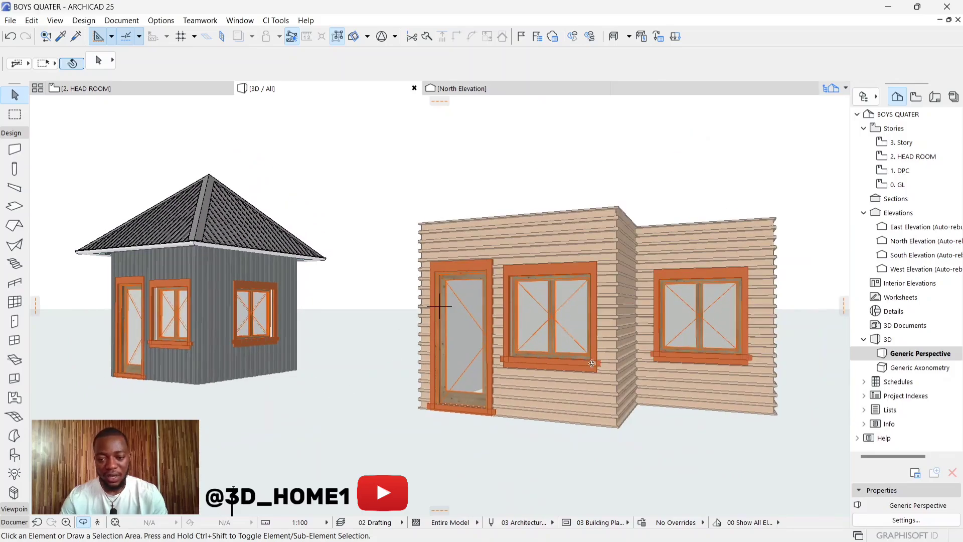
scroll(305, 337, up, 3)
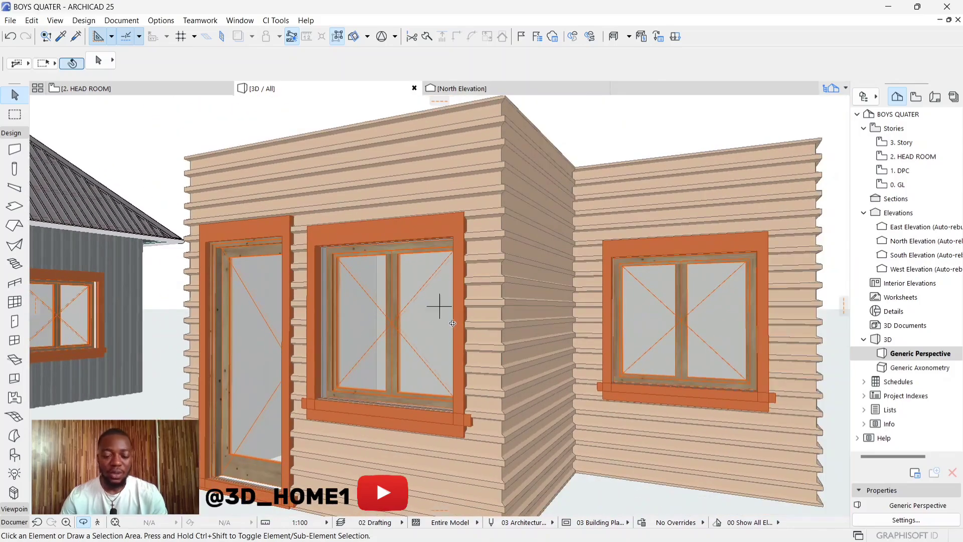
scroll(400, 346, down, 3)
Step: Select all six wall coverings around the L-shaped building in the 3D view
click(420, 265)
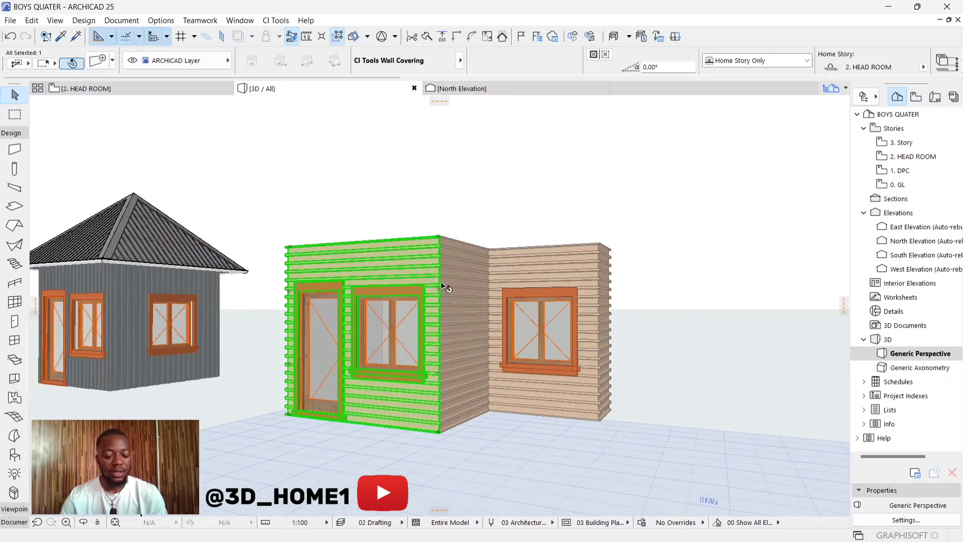
shift+click(467, 285)
shift+click(521, 268)
shift+middle_drag(576, 320, 412, 341)
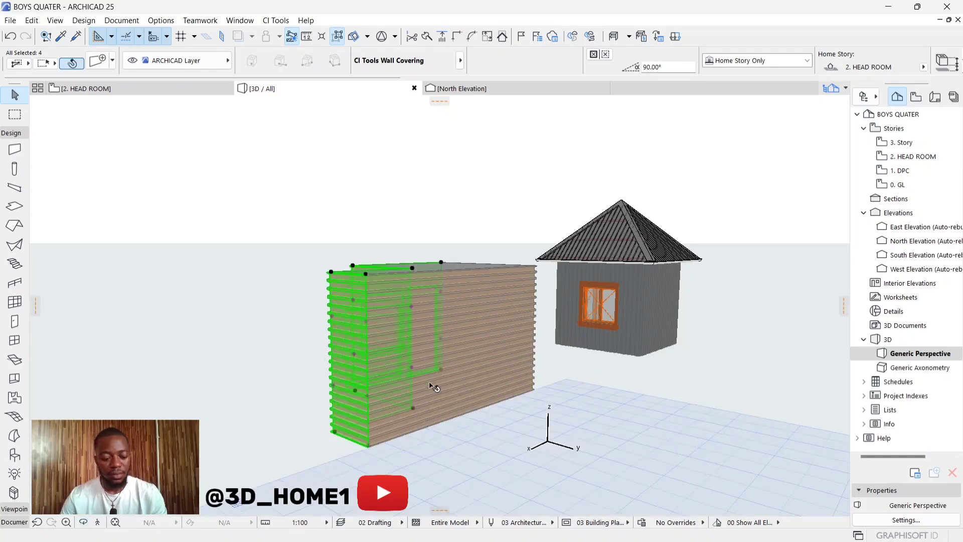
shift+click(485, 392)
shift+middle_drag(504, 391, 468, 384)
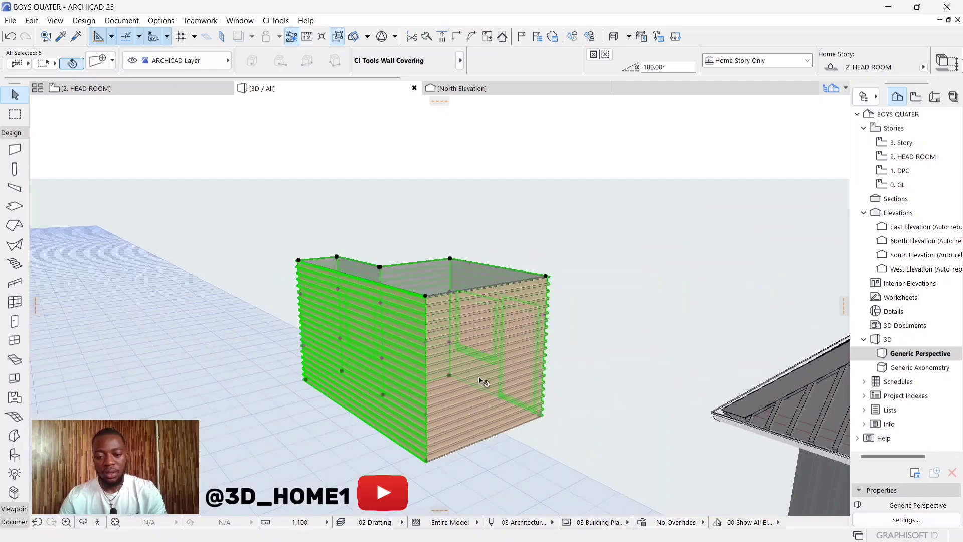
scroll(501, 354, down, 1)
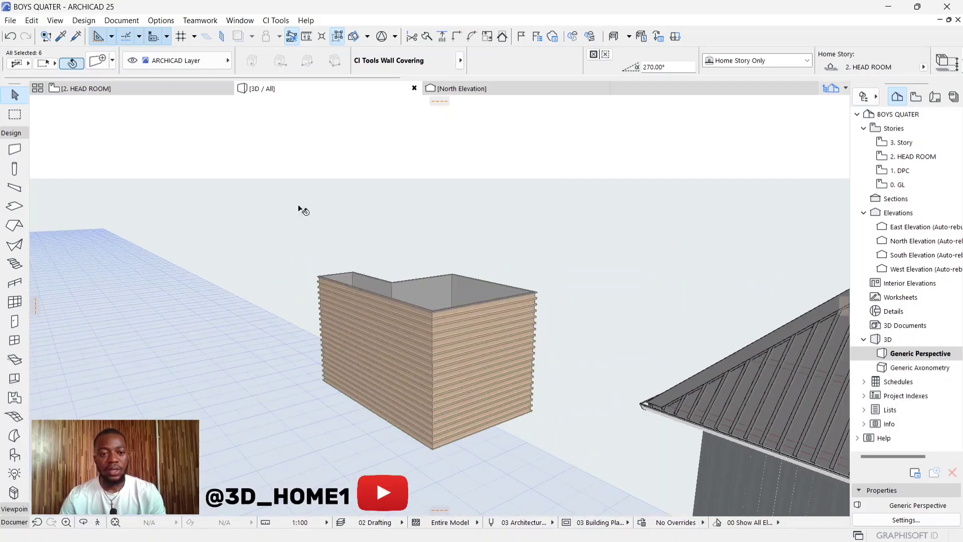
Step: Set the cladding orientation of the six selected wall coverings to 90° and clear the selection
click(105, 64)
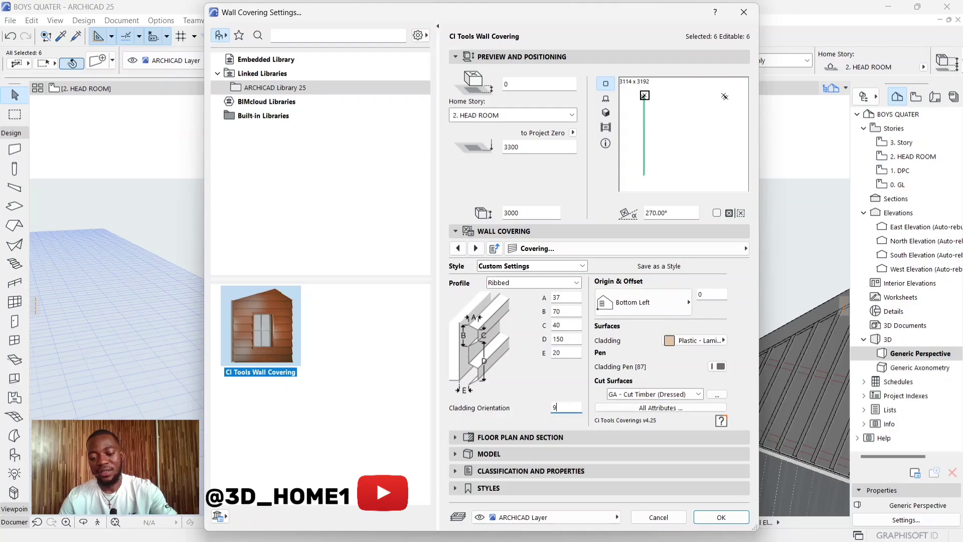
key(Tab)
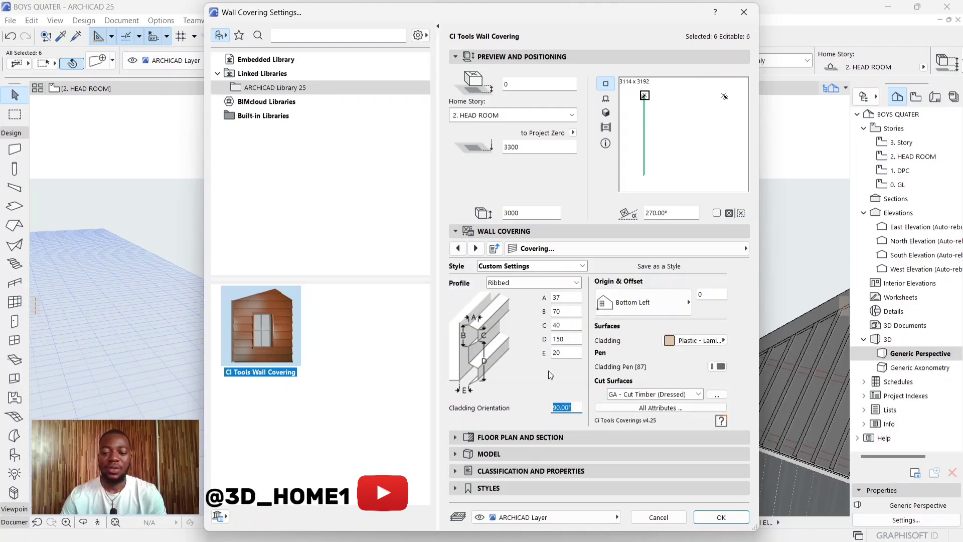
click(719, 518)
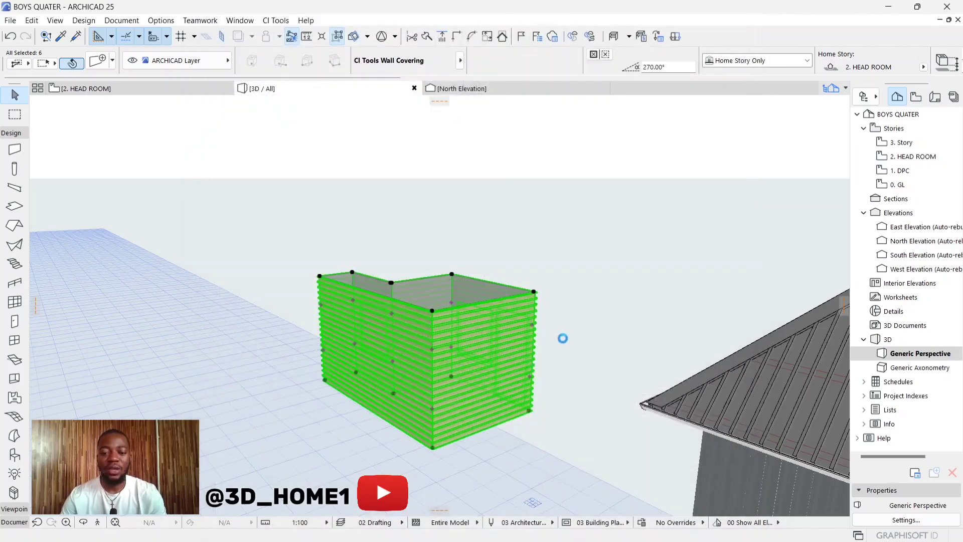
click(572, 369)
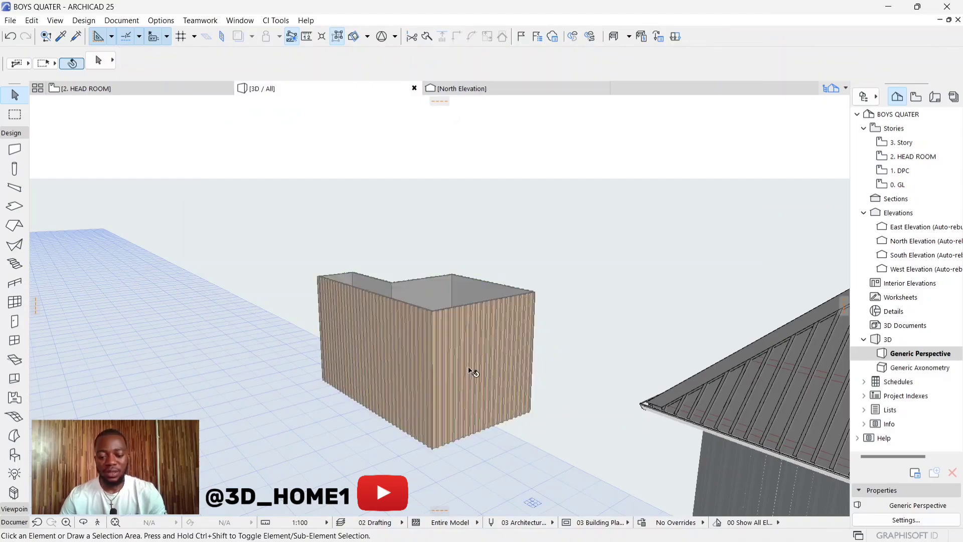
Step: Examine the reoriented ribbed cladding around the L-shaped building, including its corners, door and window openings, and wall tops
shift+middle_drag(471, 370, 361, 322)
scroll(374, 320, down, 3)
scroll(515, 382, up, 5)
scroll(492, 375, down, 3)
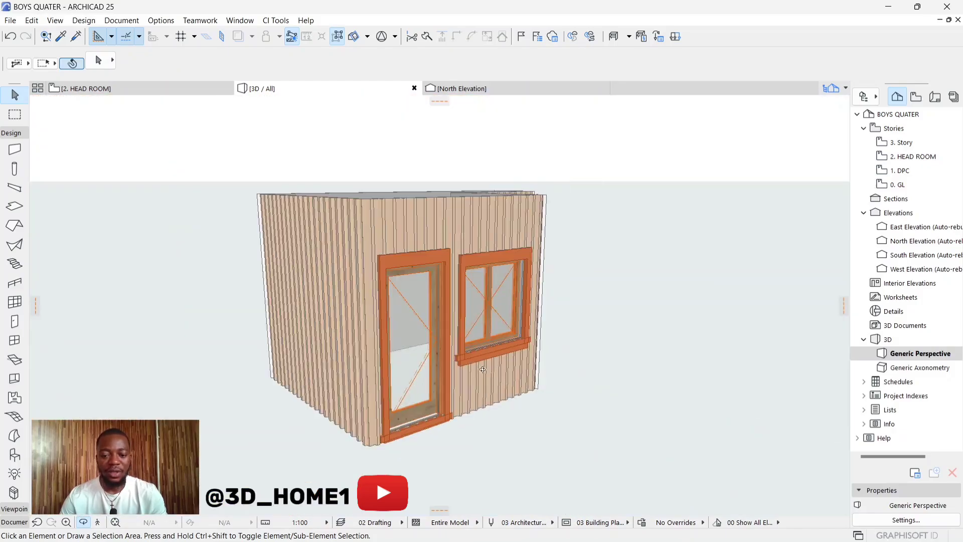
shift+middle_drag(483, 369, 360, 346)
scroll(424, 351, up, 2)
shift+middle_drag(424, 351, 275, 344)
shift+middle_drag(381, 348, 340, 344)
scroll(402, 343, down, 2)
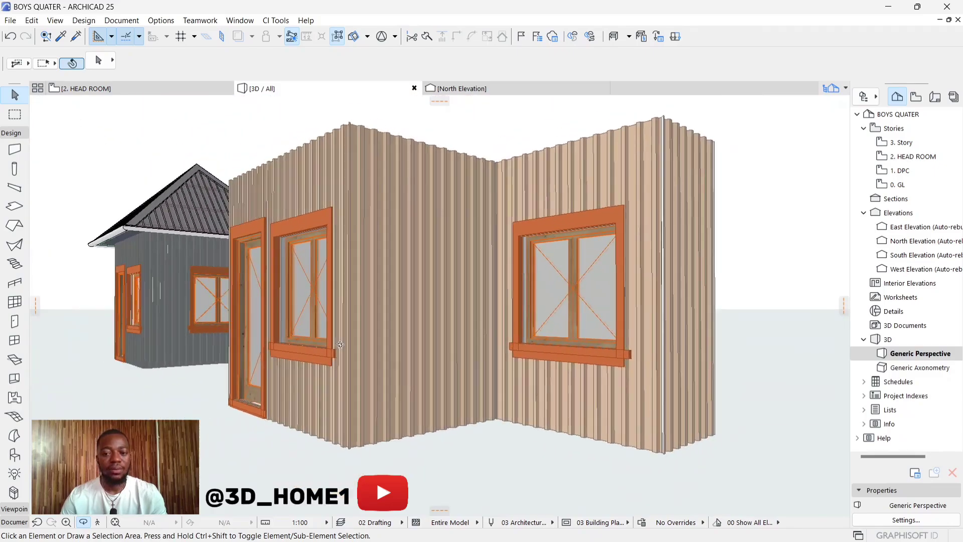
scroll(340, 345, up, 6)
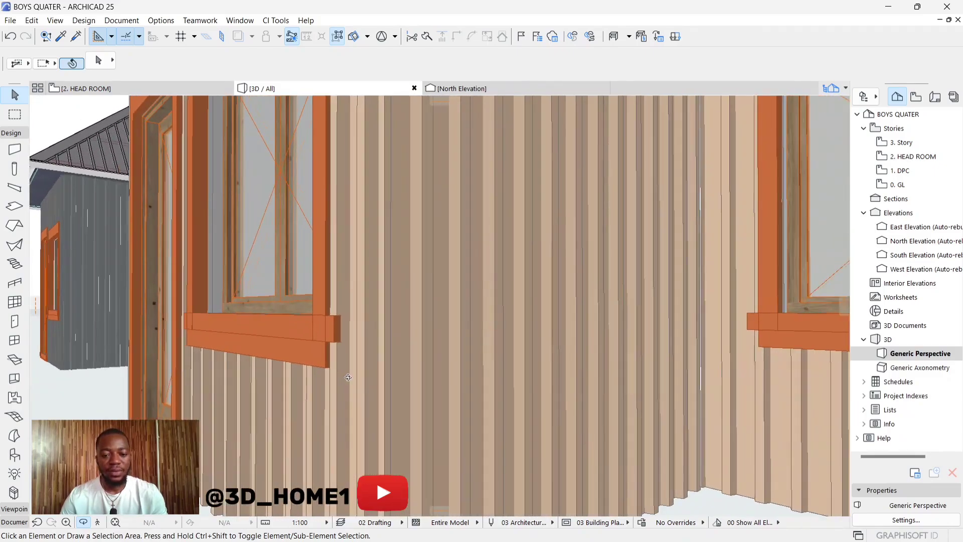
shift+middle_drag(348, 377, 545, 340)
scroll(547, 340, down, 4)
shift+middle_drag(451, 346, 548, 342)
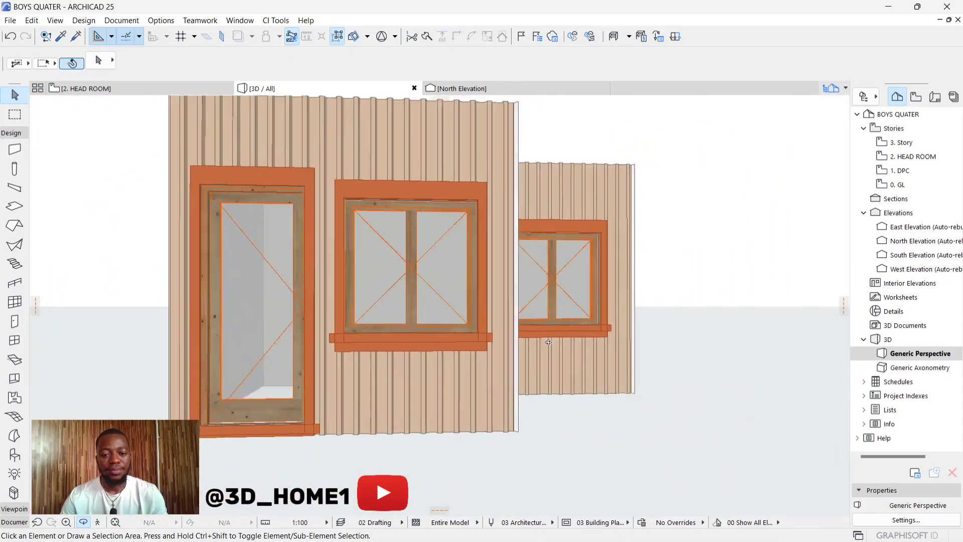
scroll(548, 342, down, 8)
shift+middle_drag(451, 383, 447, 333)
scroll(525, 341, up, 8)
scroll(527, 334, up, 2)
scroll(447, 332, down, 8)
shift+middle_drag(424, 229, 475, 193)
scroll(376, 275, up, 4)
scroll(374, 266, down, 1)
scroll(475, 194, up, 5)
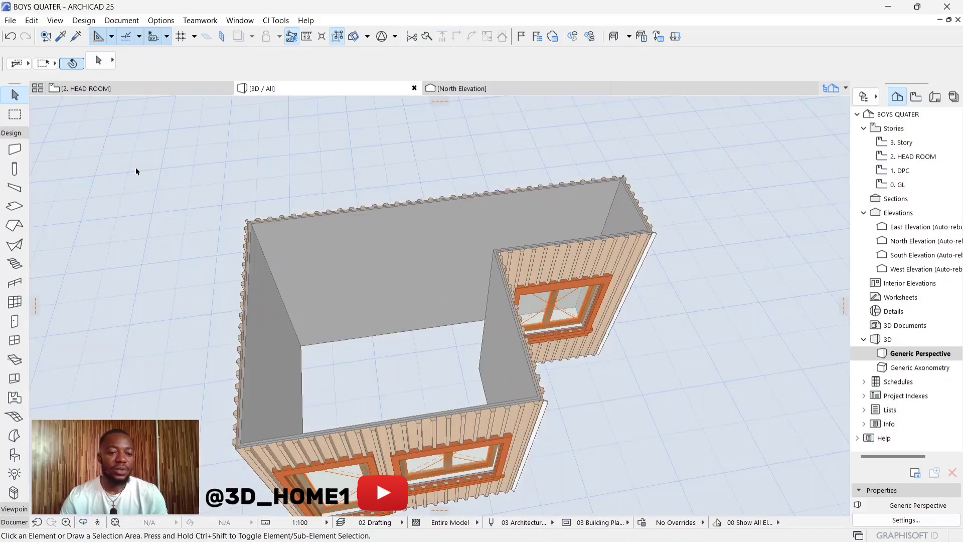
Step: Start a 50 mm thick slab with polygonal geometry at the outer rear corner of the L-shaped room's wall tops
click(14, 205)
scroll(275, 240, up, 5)
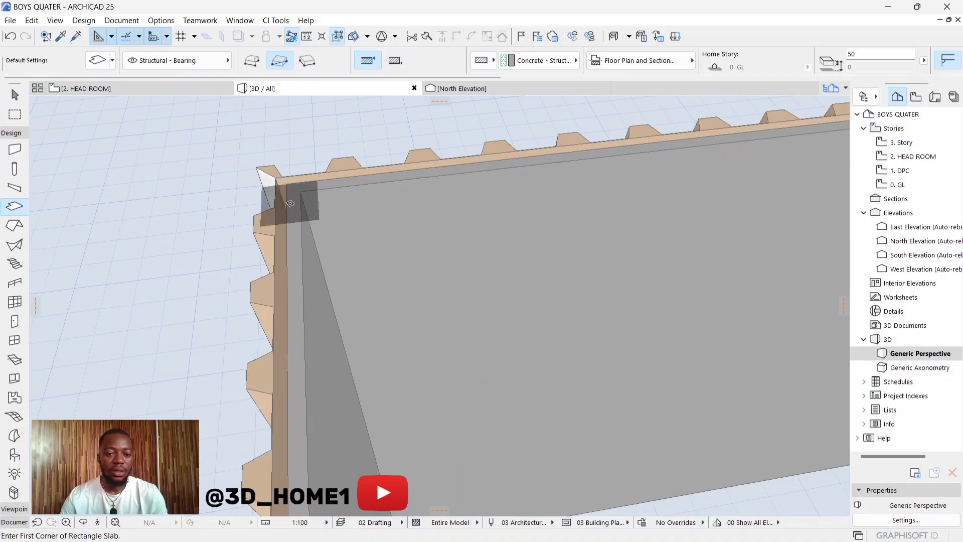
click(288, 183)
scroll(286, 185, down, 6)
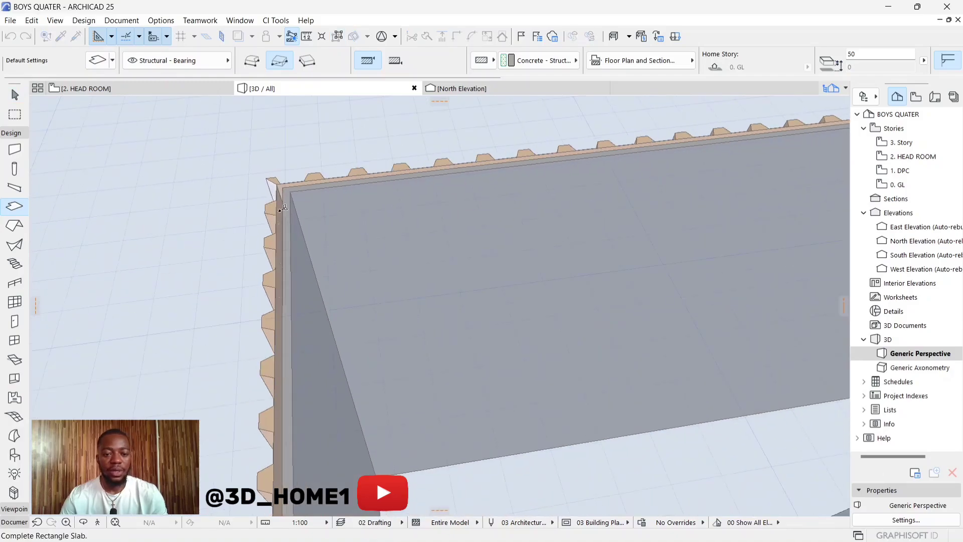
scroll(452, 336, down, 4)
scroll(577, 407, up, 6)
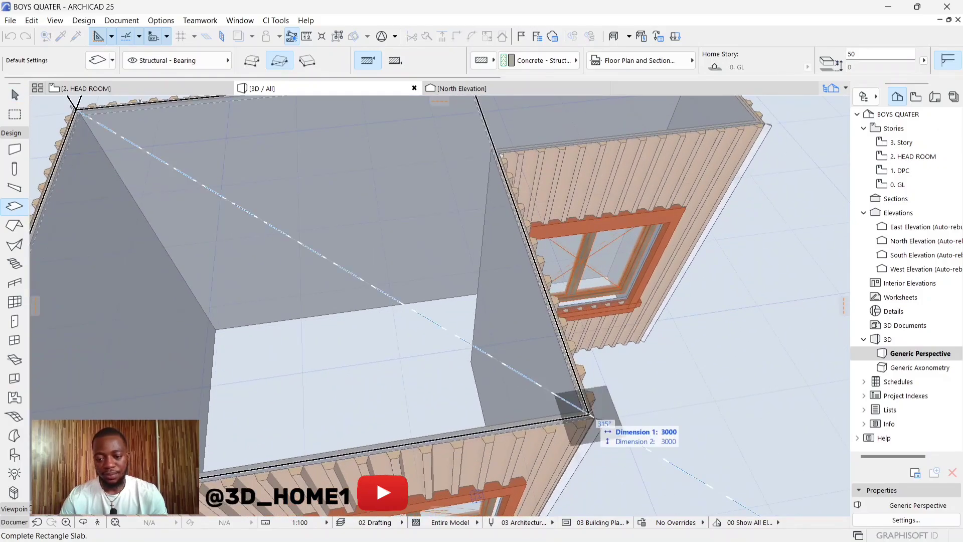
scroll(602, 422, down, 2)
click(252, 60)
click(162, 161)
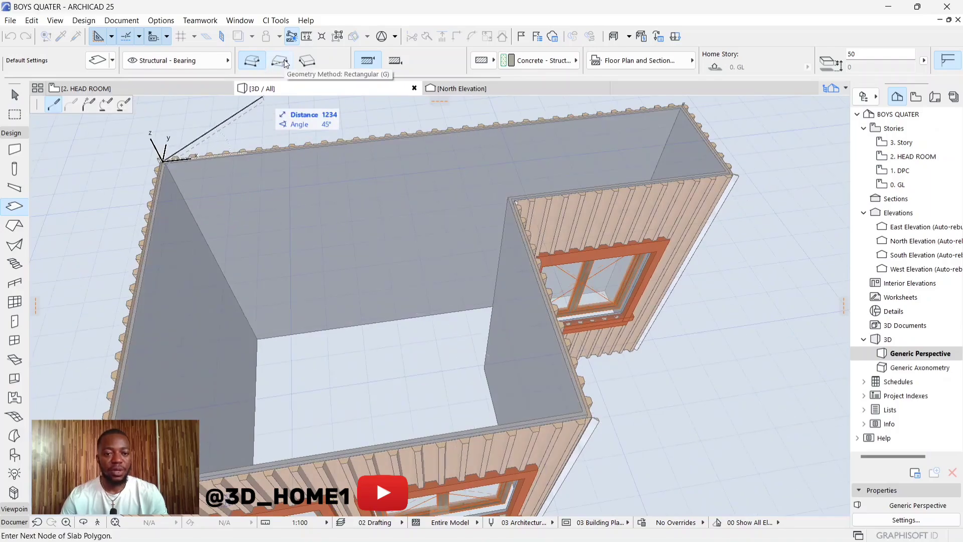
Step: Trace the slab outline along the outer wall corners of the L-shaped room and close the polygon
scroll(130, 440, up, 2)
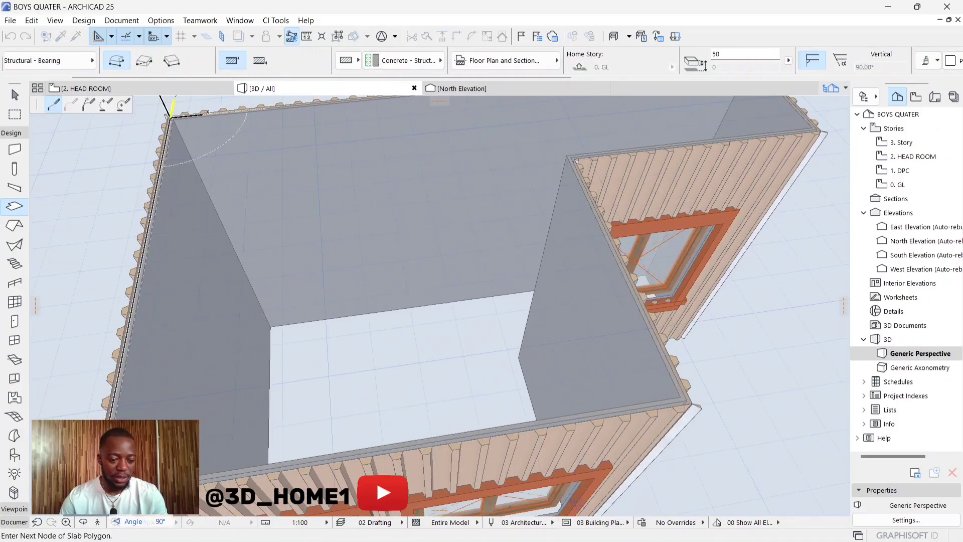
click(93, 496)
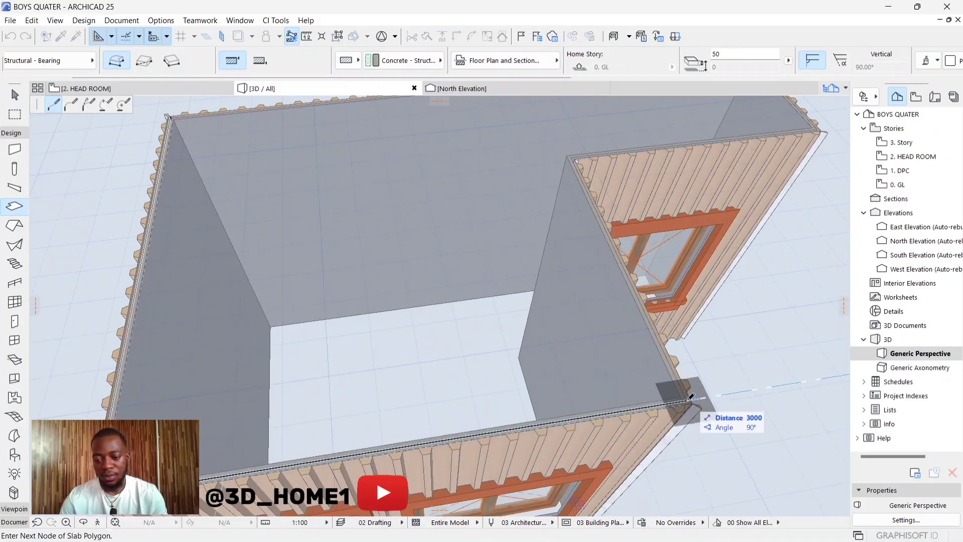
scroll(610, 397, up, 4)
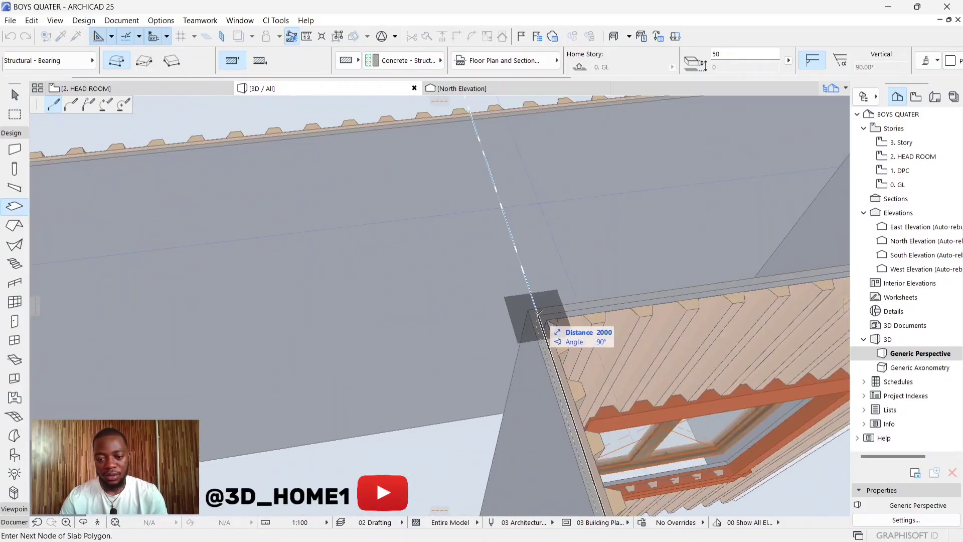
scroll(532, 316, down, 4)
scroll(522, 326, up, 2)
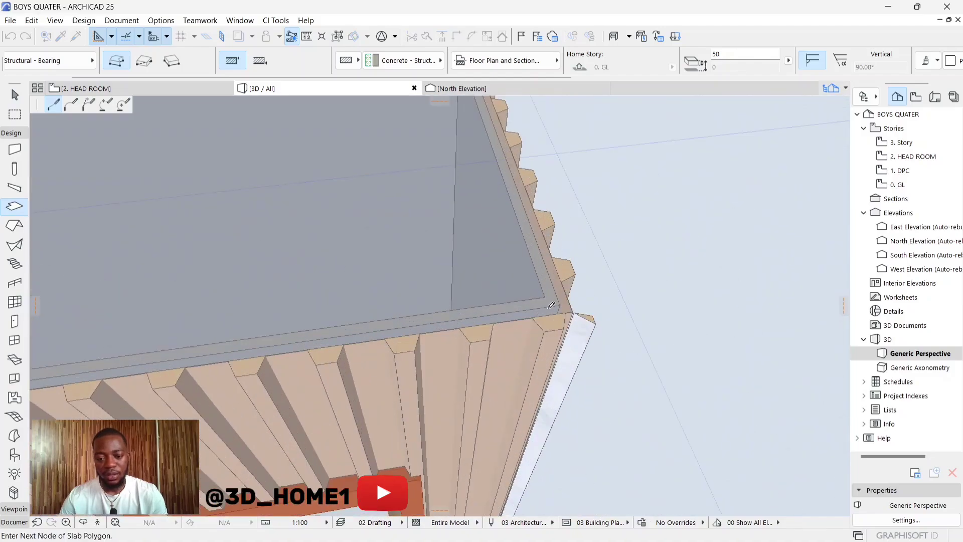
scroll(525, 319, up, 4)
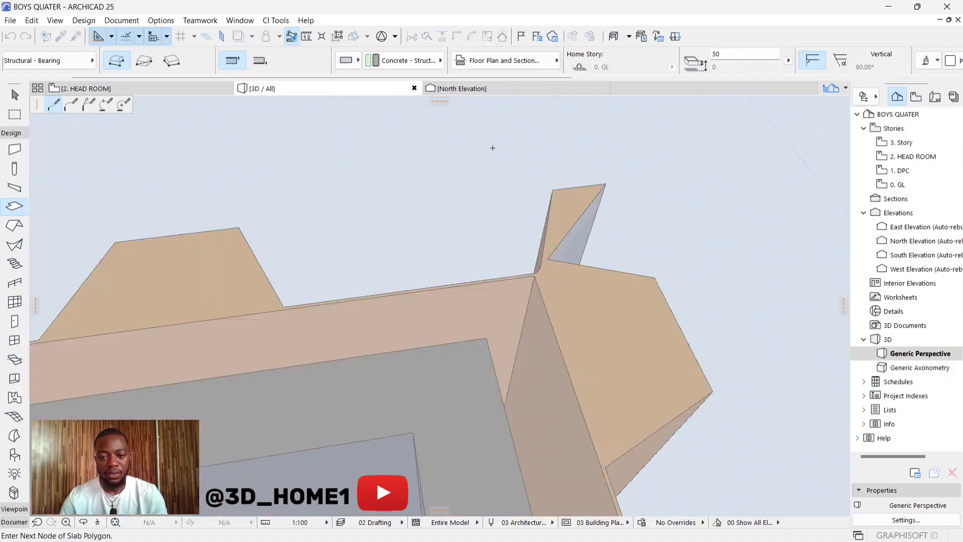
scroll(527, 249, down, 2)
scroll(517, 226, down, 6)
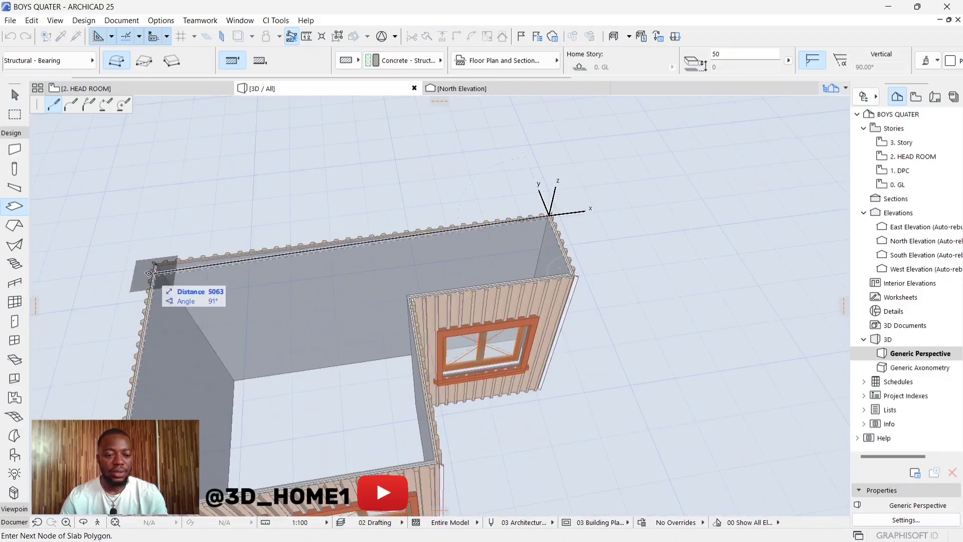
scroll(153, 260, up, 5)
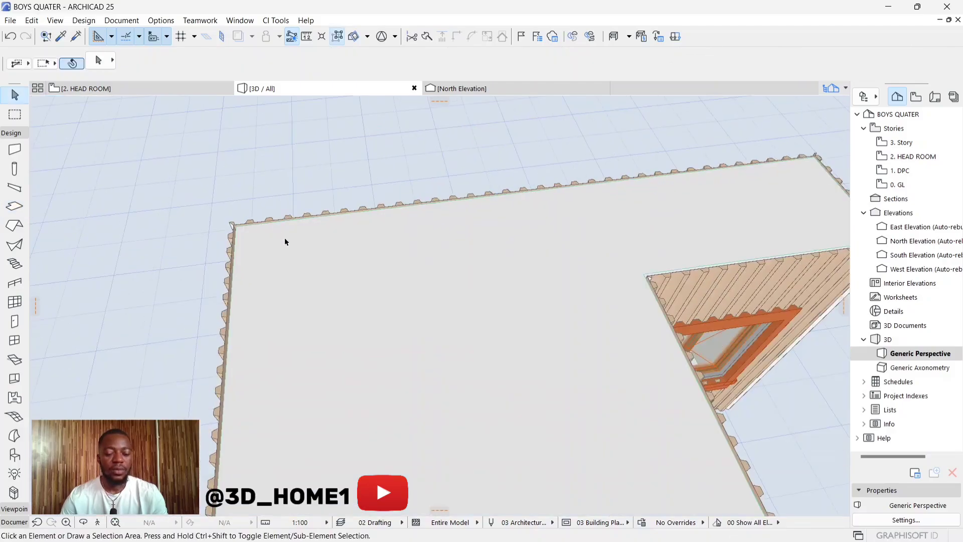
Step: Offset all edges of the L-shaped slab outward to form an eaves overhang, and clear the selection
click(287, 257)
click(255, 228)
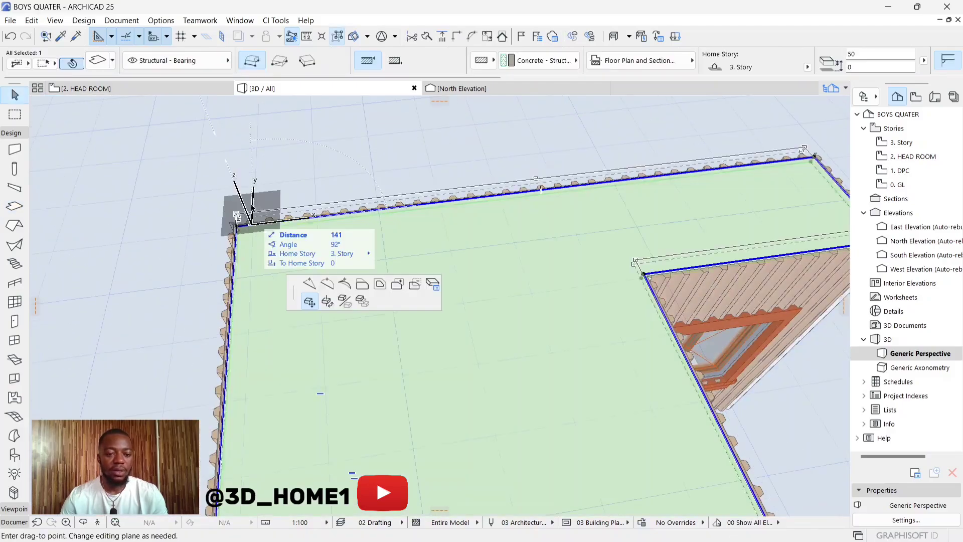
click(125, 106)
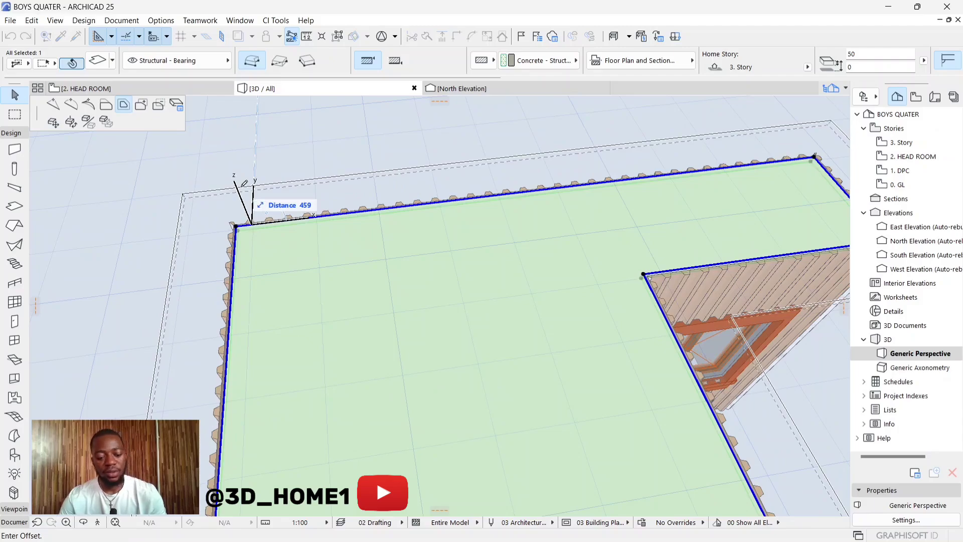
key(Return)
scroll(374, 221, down, 1)
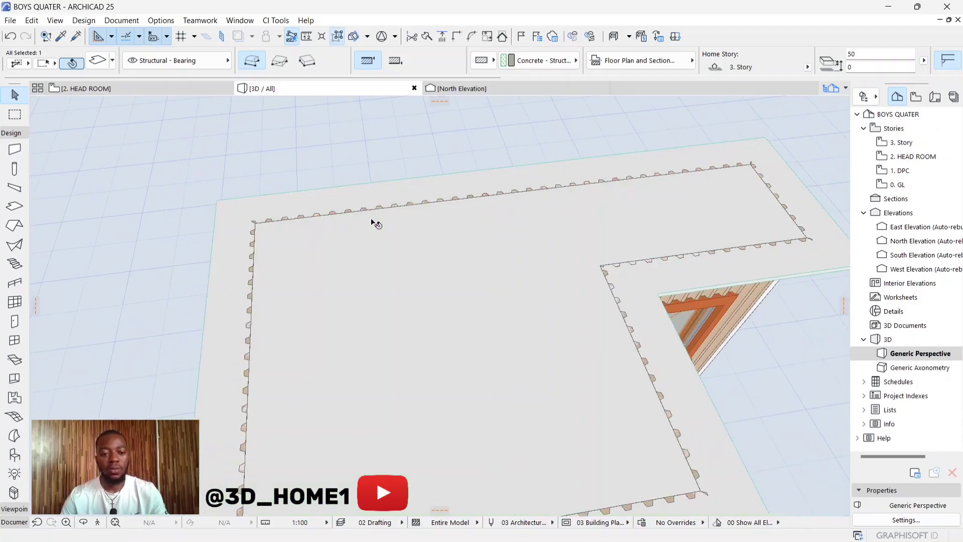
key(Escape)
scroll(401, 251, down, 3)
scroll(401, 256, down, 1)
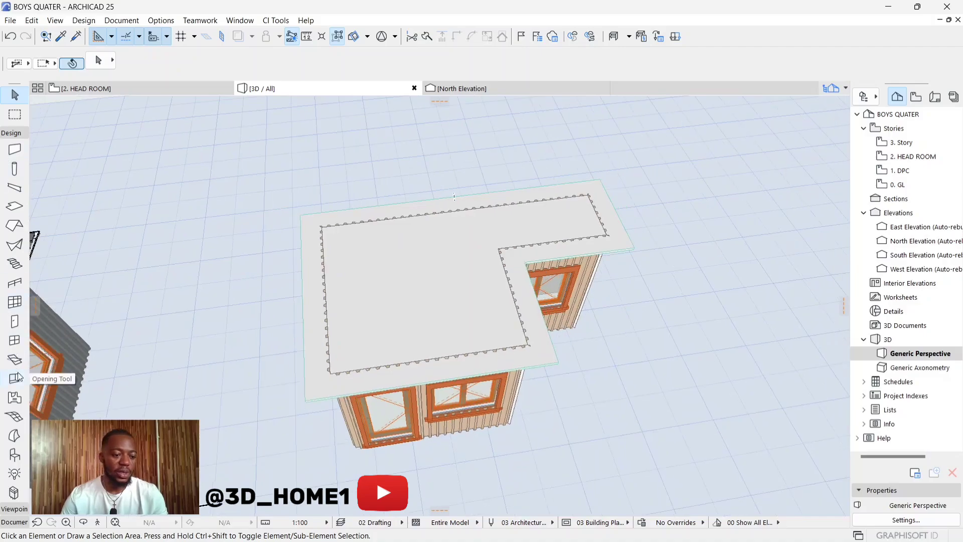
Step: Start a 45° multi-plane roof at the slab's front corner beside the door and switch it to polygonal geometry
click(15, 226)
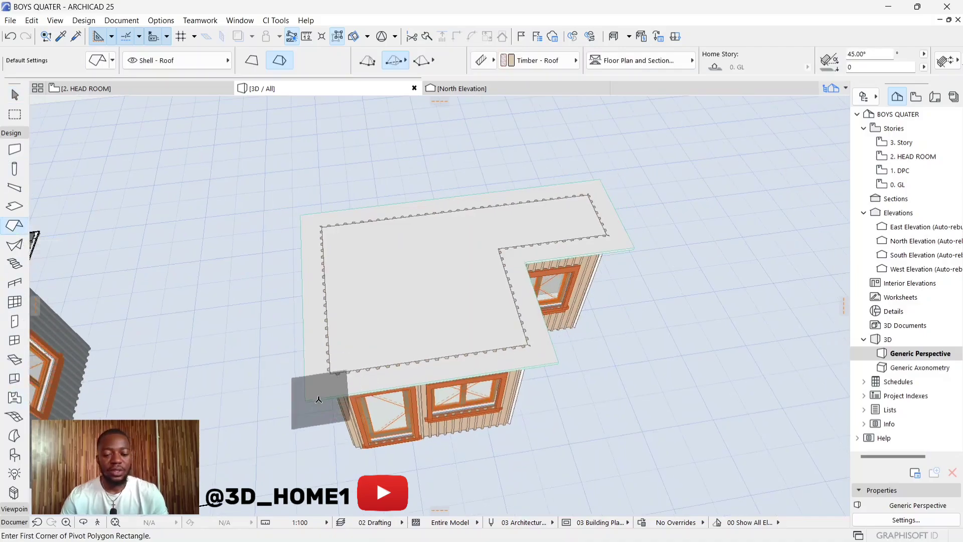
scroll(314, 389, up, 2)
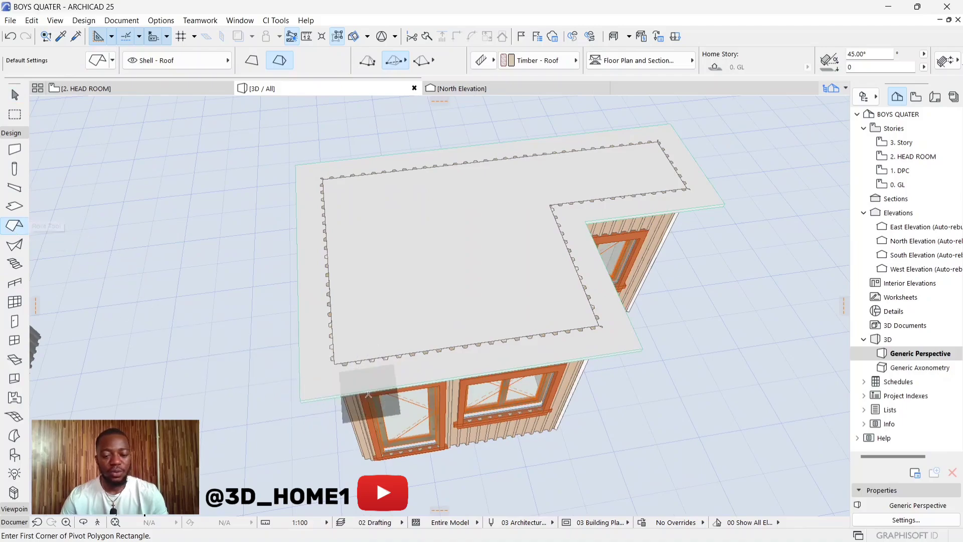
click(301, 400)
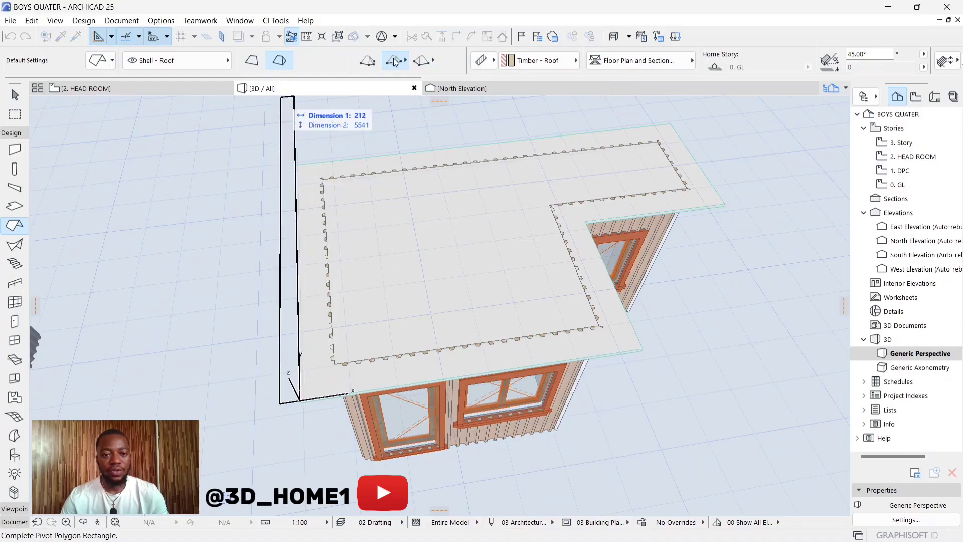
click(370, 61)
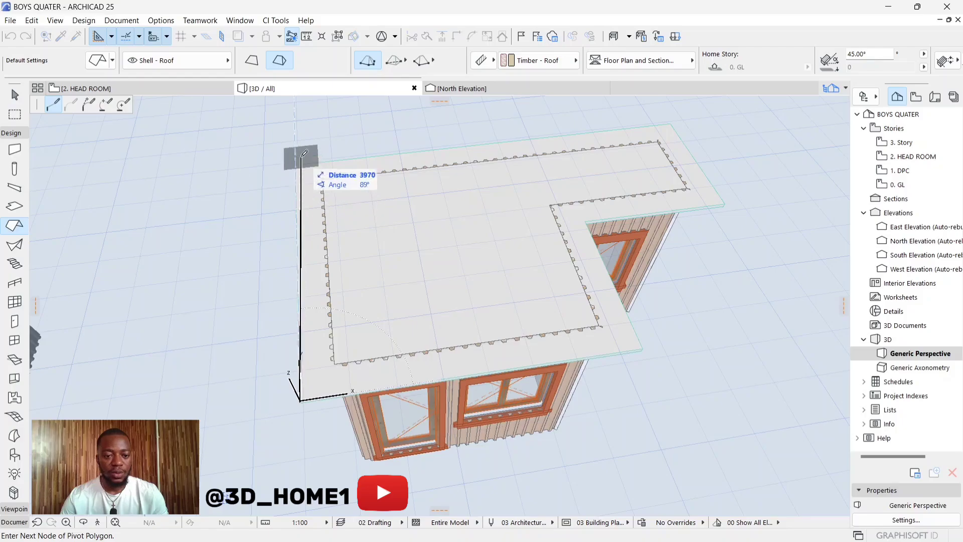
Step: Trace the roof outline around the remaining corners of the overhanging L-shaped slab and complete the roof
scroll(295, 168, up, 4)
click(294, 169)
scroll(294, 168, down, 5)
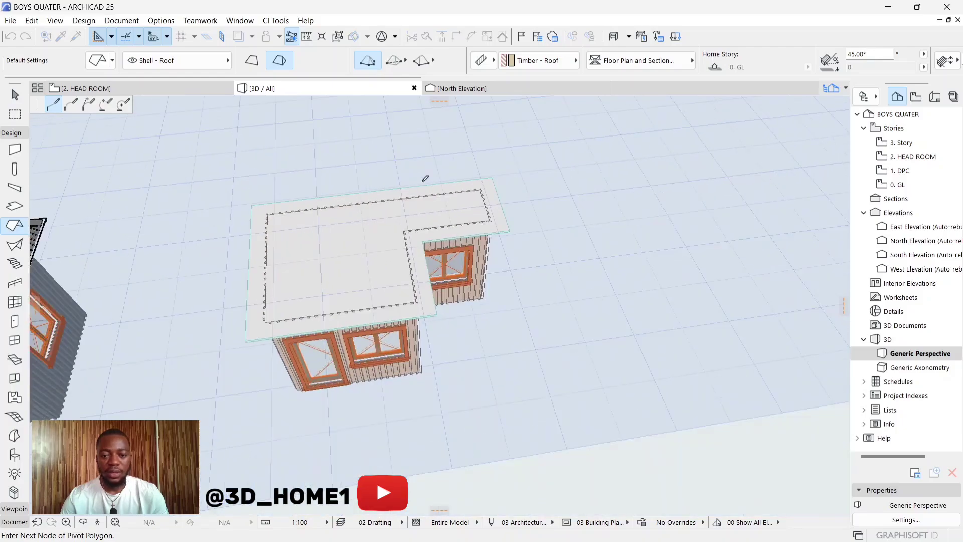
click(505, 177)
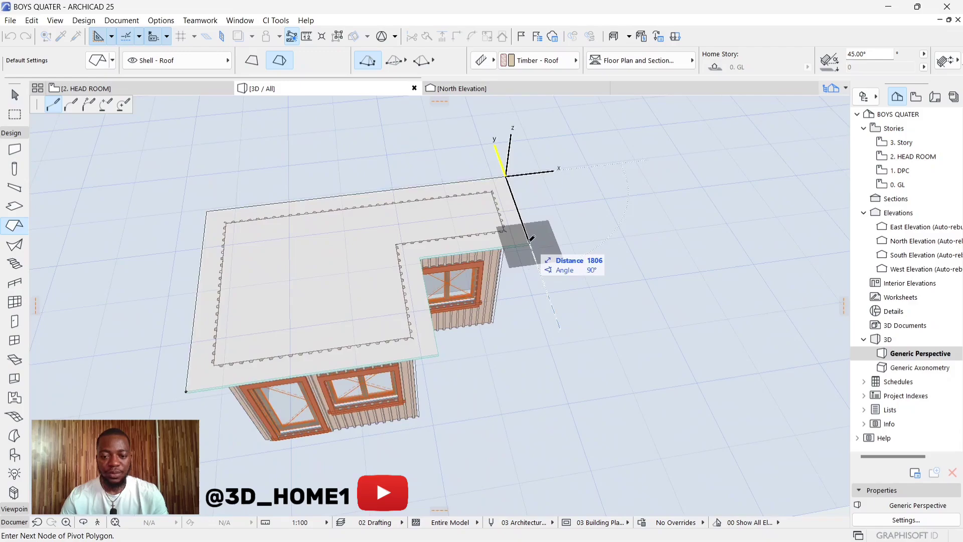
click(529, 244)
scroll(432, 241, up, 1)
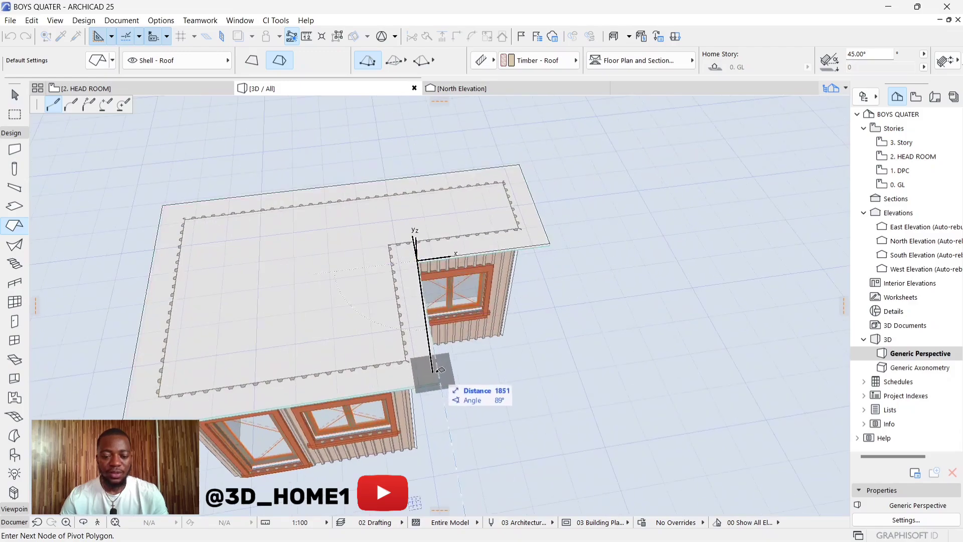
click(440, 382)
click(122, 425)
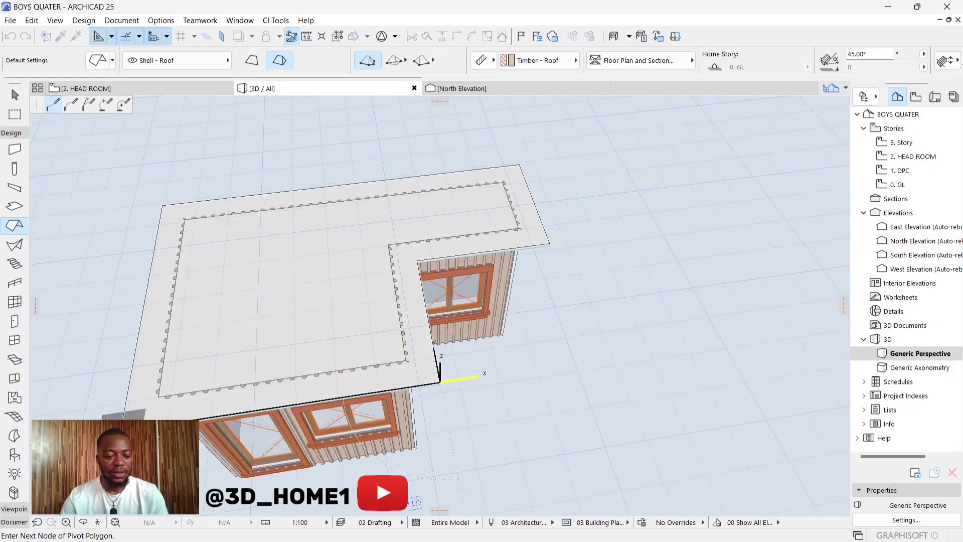
key(Escape)
Step: Apply a ribbed CI Tools Roof Covering with 0° orientation in the roof plane to the L-shaped room's roof
shift+middle_drag(289, 360, 389, 328)
shift+middle_drag(276, 311, 313, 244)
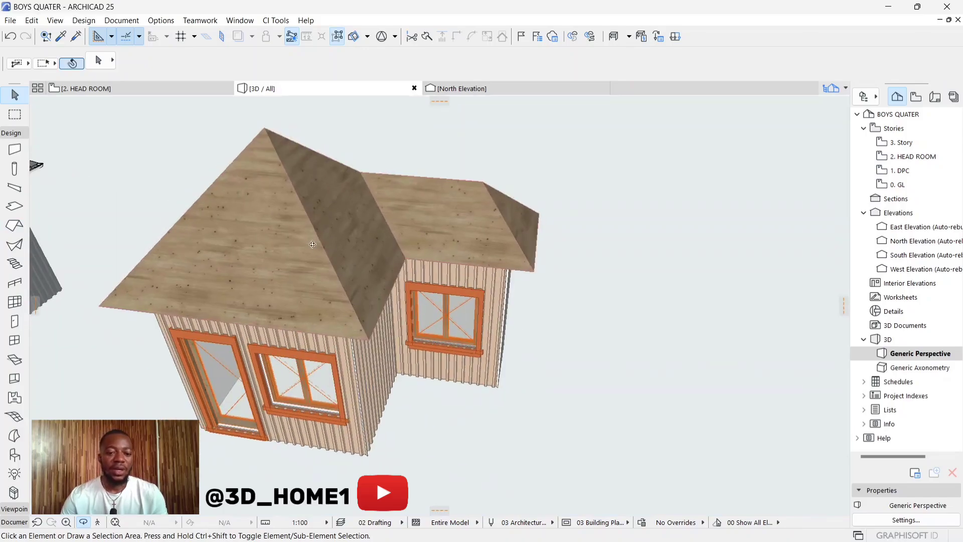
click(299, 175)
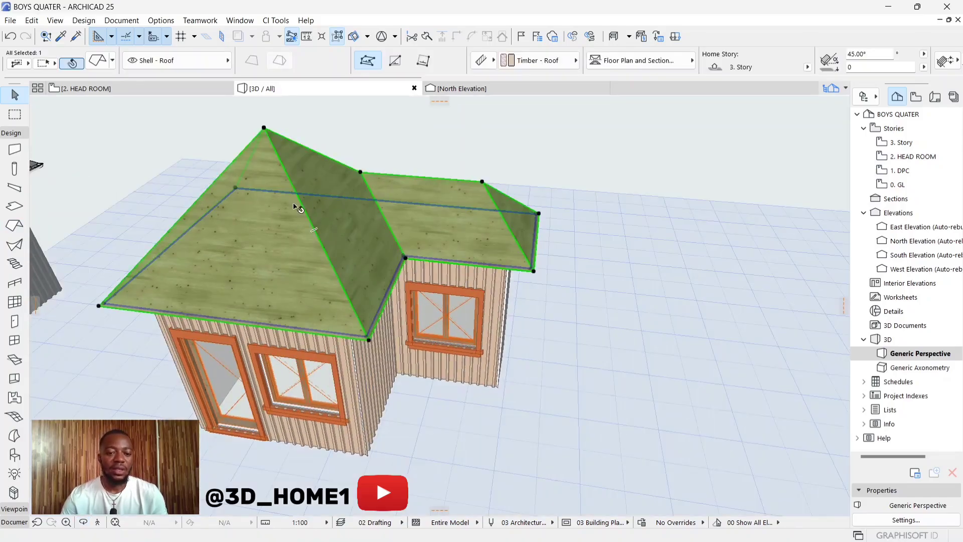
click(275, 20)
mouse_move(303, 81)
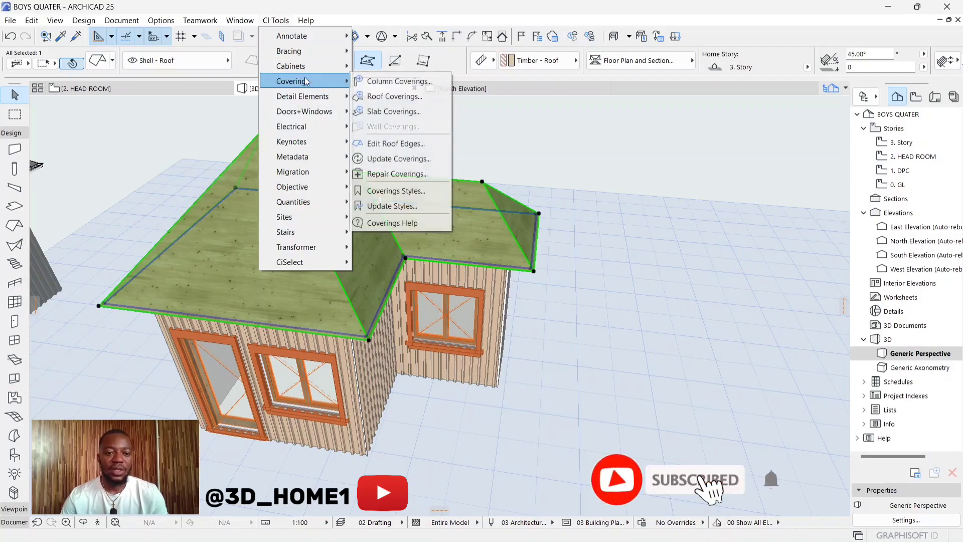
click(379, 97)
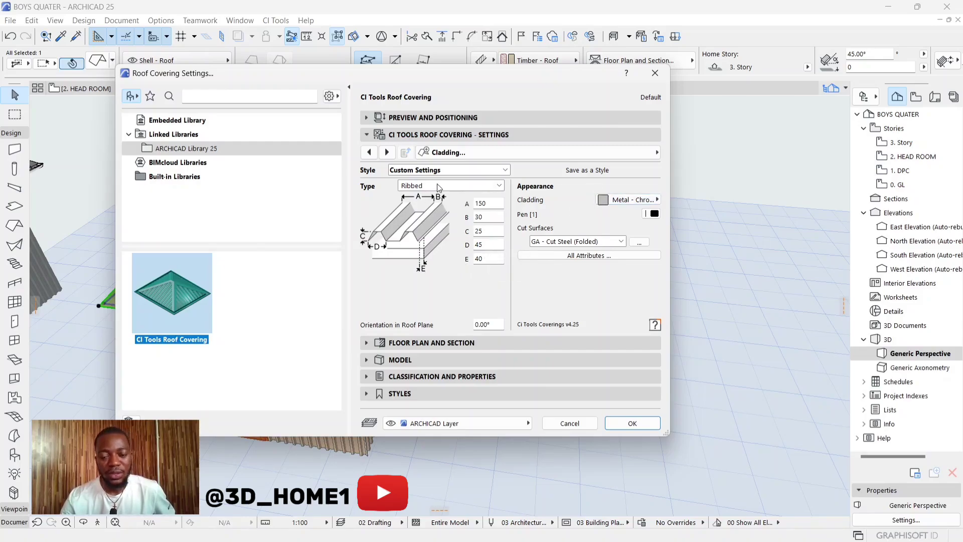
click(632, 423)
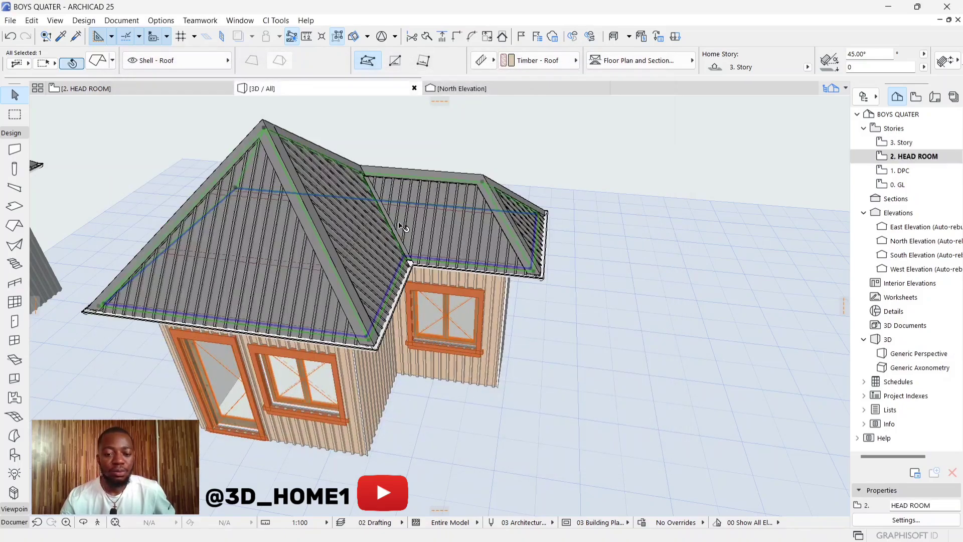
Step: Examine the covered roof, eaves, gutters and wall cladding of the L-shaped room from several angles, alongside the neighbouring room
shift+middle_drag(458, 288, 471, 235)
scroll(471, 235, down, 2)
shift+middle_drag(435, 345, 386, 335)
scroll(386, 334, up, 4)
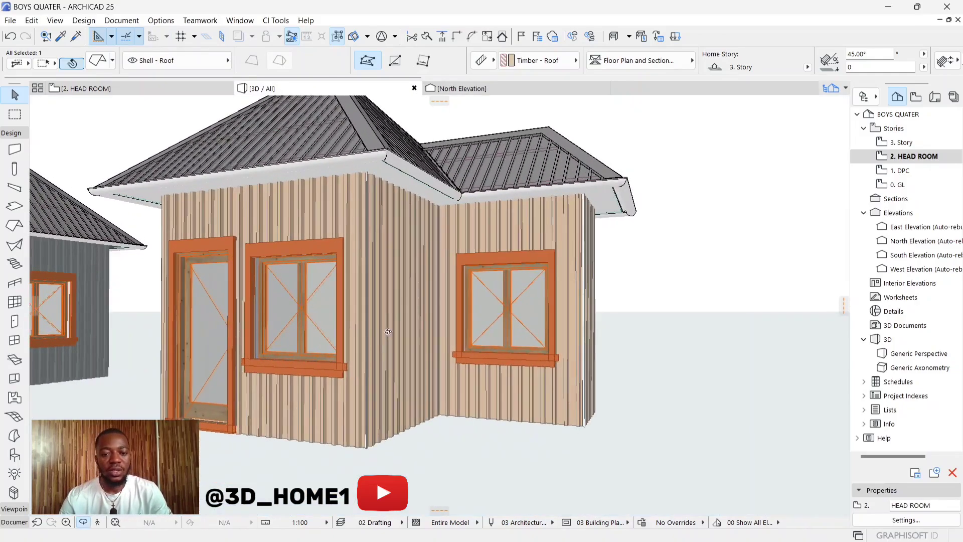
scroll(452, 324, down, 2)
scroll(452, 324, up, 3)
scroll(453, 325, down, 2)
shift+middle_drag(453, 324, 395, 237)
scroll(373, 229, down, 2)
scroll(395, 237, down, 3)
shift+middle_drag(314, 218, 431, 243)
scroll(477, 250, up, 3)
shift+middle_drag(522, 318, 368, 226)
scroll(466, 300, up, 3)
scroll(466, 300, down, 3)
scroll(367, 226, up, 3)
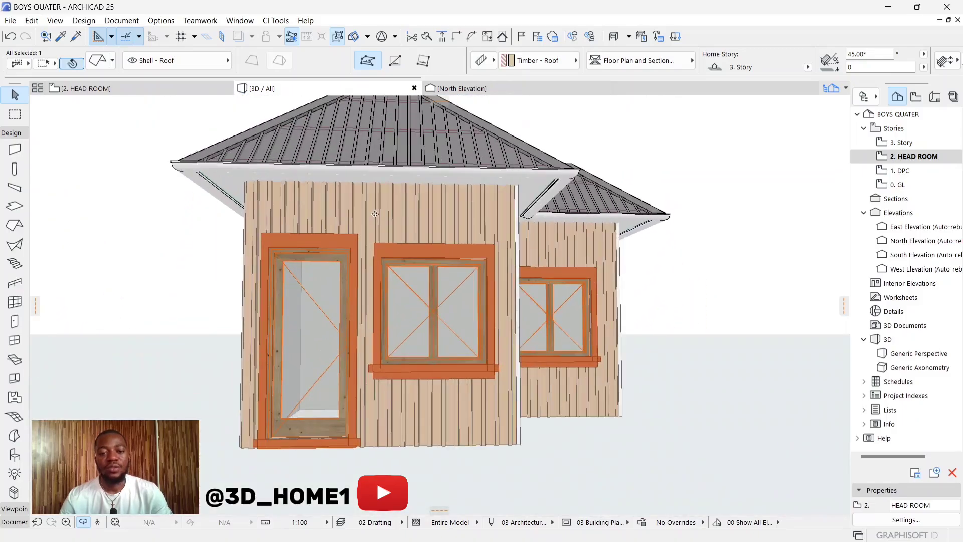
scroll(477, 255, down, 2)
shift+middle_drag(477, 255, 417, 241)
scroll(417, 241, down, 3)
scroll(440, 305, up, 2)
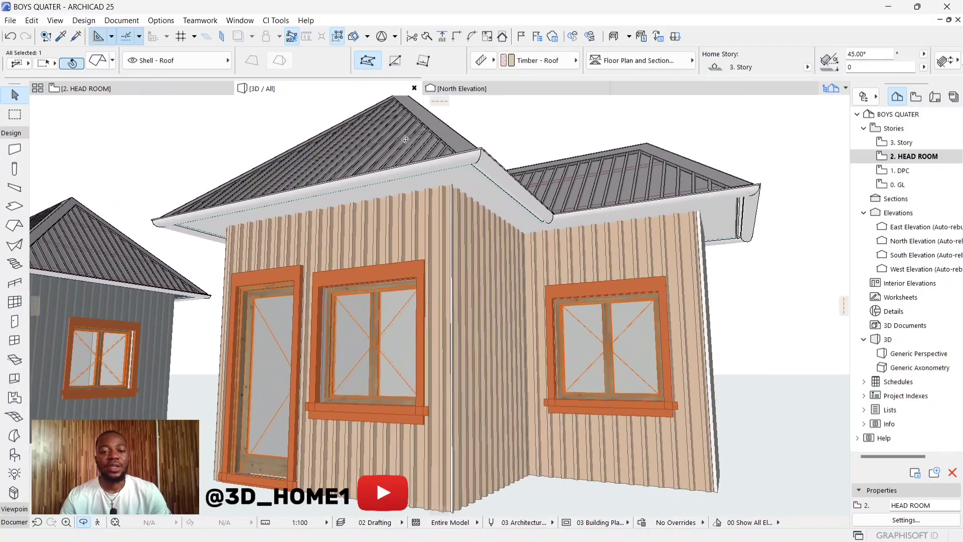